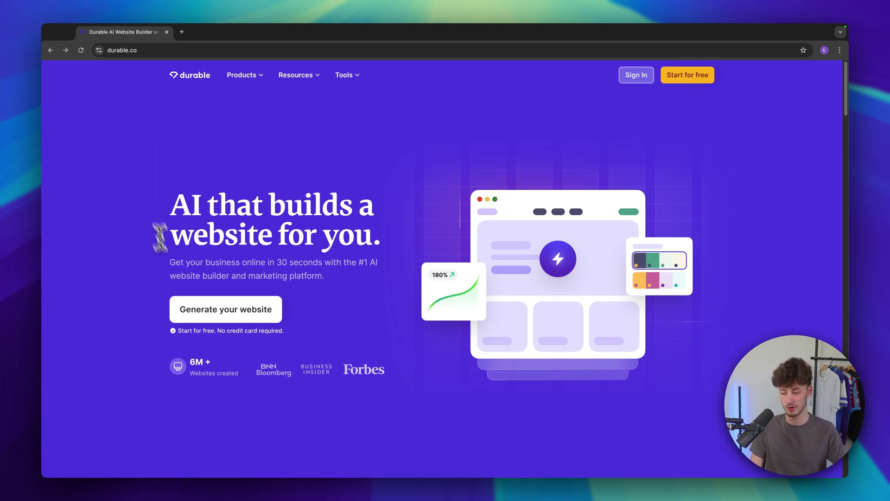
Start generating a new website and set the business type to Personal Trainer
{"action": "left_click", "coordinate": [211, 316]}
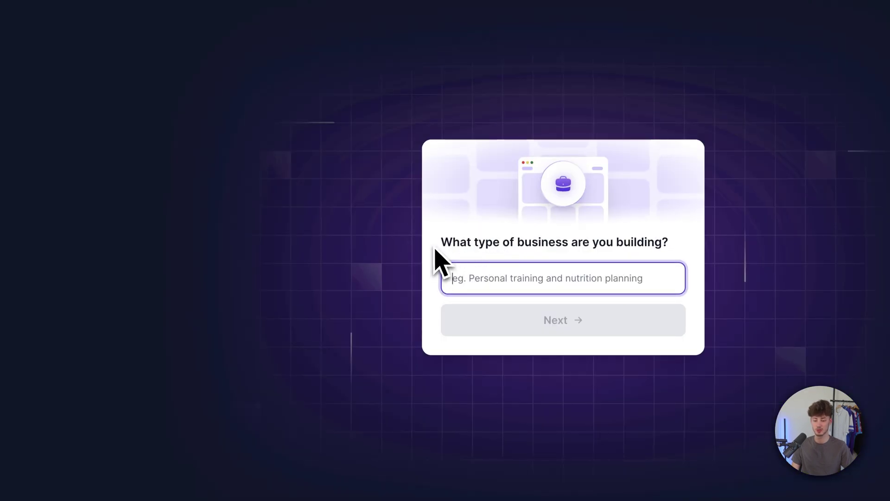
{"action": "left_click_drag", "start_coordinate": [441, 242], "coordinate": [681, 247]}
{"action": "left_click", "coordinate": [514, 278]}
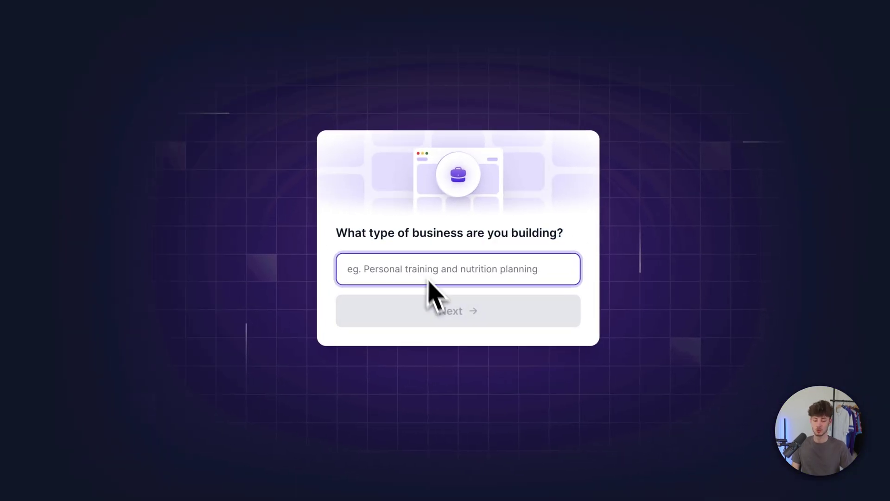
{"action": "type", "text": "Personal Trainer"}
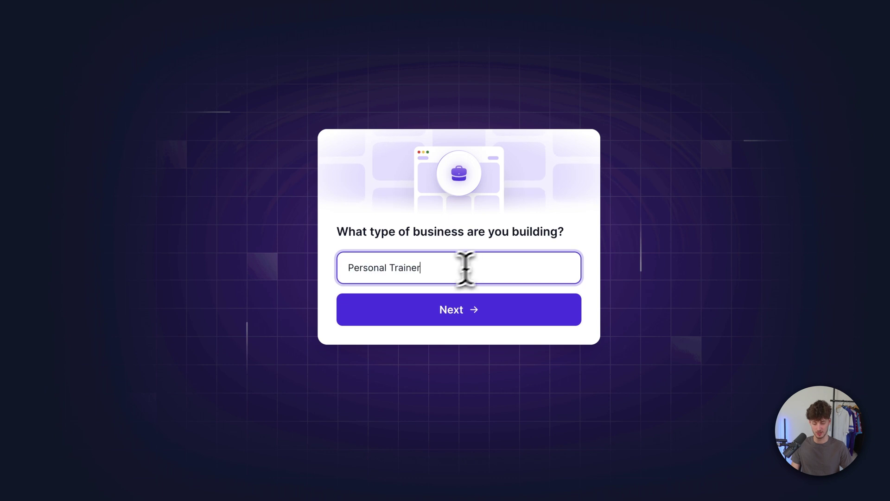
{"action": "left_click", "coordinate": [457, 310]}
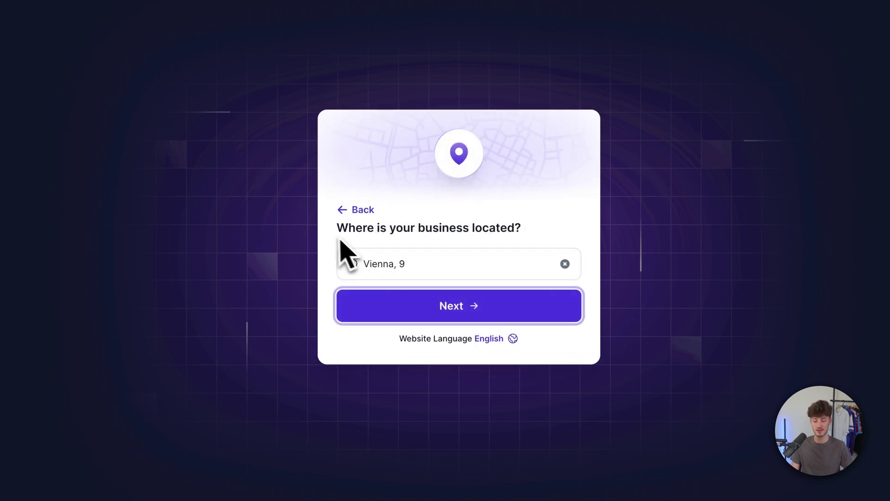
Keep Vienna, 9 as the business location and English as the website language, checking the other language options before continuing
{"action": "left_click", "coordinate": [489, 254]}
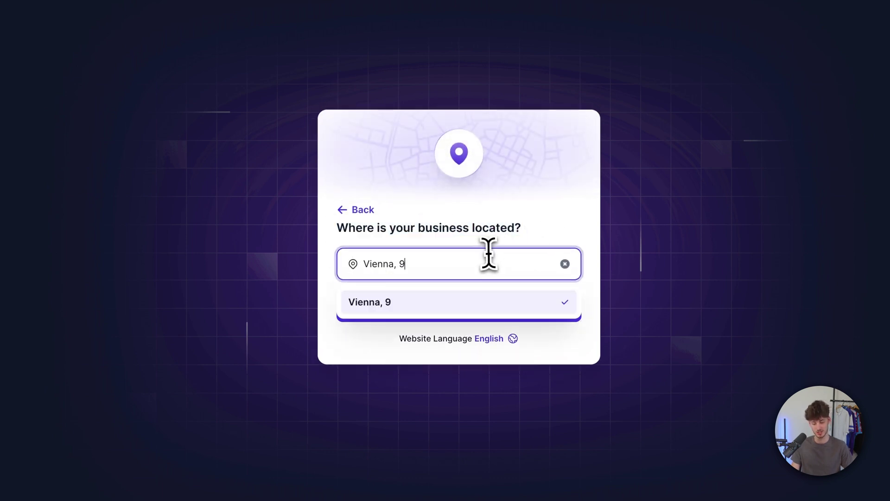
{"action": "left_click", "coordinate": [538, 237]}
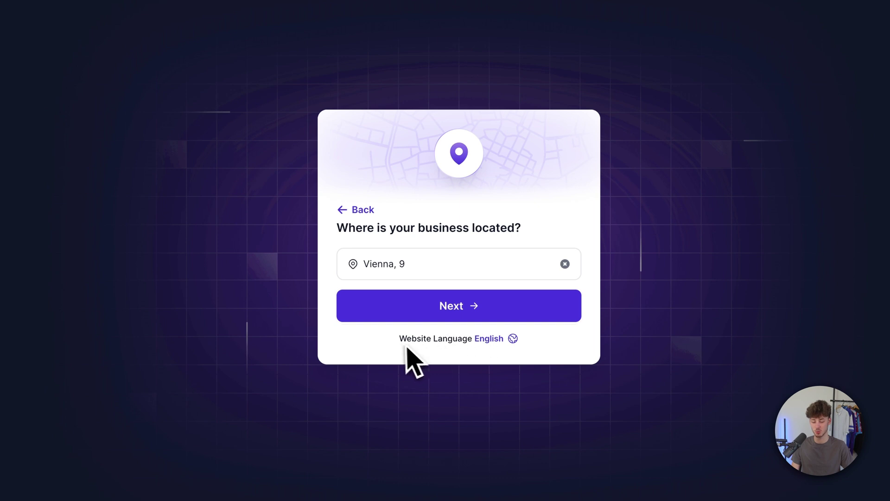
{"action": "left_click", "coordinate": [504, 342]}
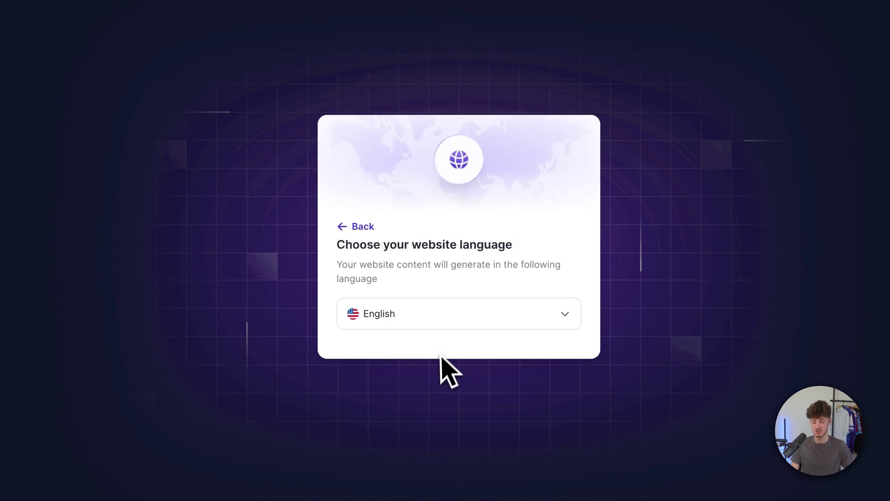
{"action": "left_click", "coordinate": [419, 316]}
{"action": "scroll", "coordinate": [415, 398], "scroll_direction": "down", "scroll_amount": 3}
{"action": "scroll", "coordinate": [418, 398], "scroll_direction": "up", "scroll_amount": 3}
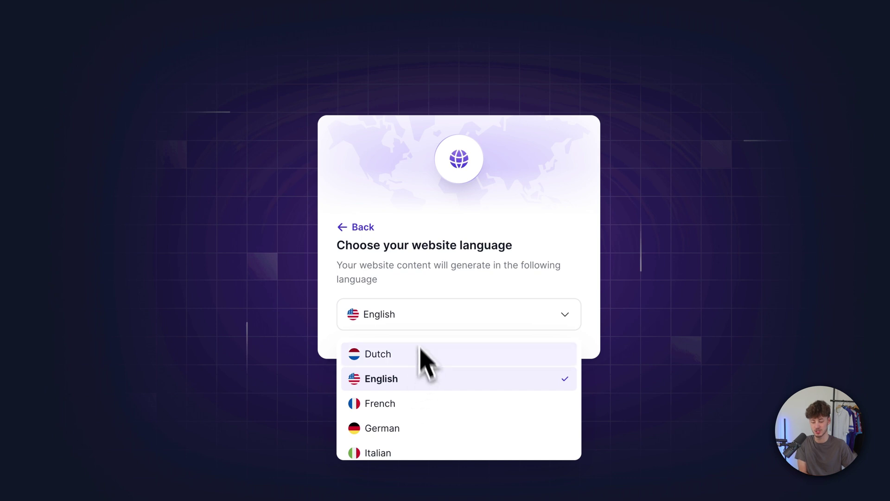
{"action": "scroll", "coordinate": [417, 403], "scroll_direction": "down", "scroll_amount": 3}
{"action": "scroll", "coordinate": [440, 423], "scroll_direction": "up", "scroll_amount": 3}
{"action": "left_click", "coordinate": [360, 227]}
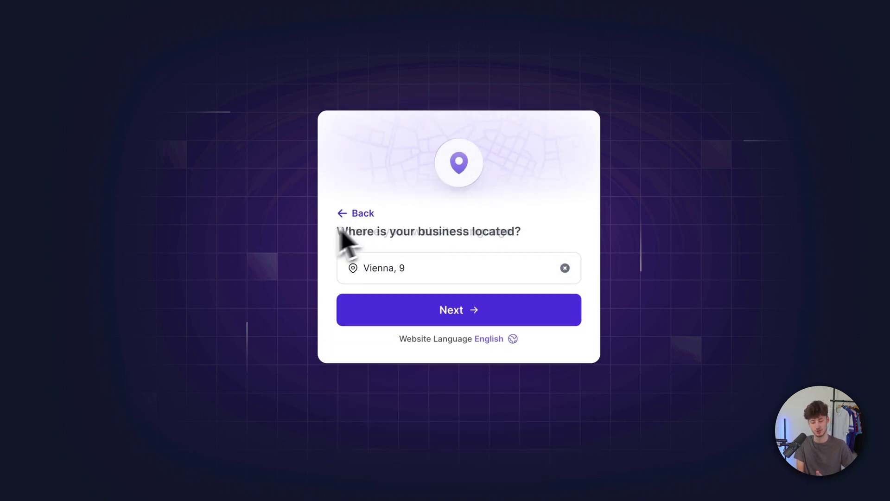
{"action": "left_click", "coordinate": [434, 323]}
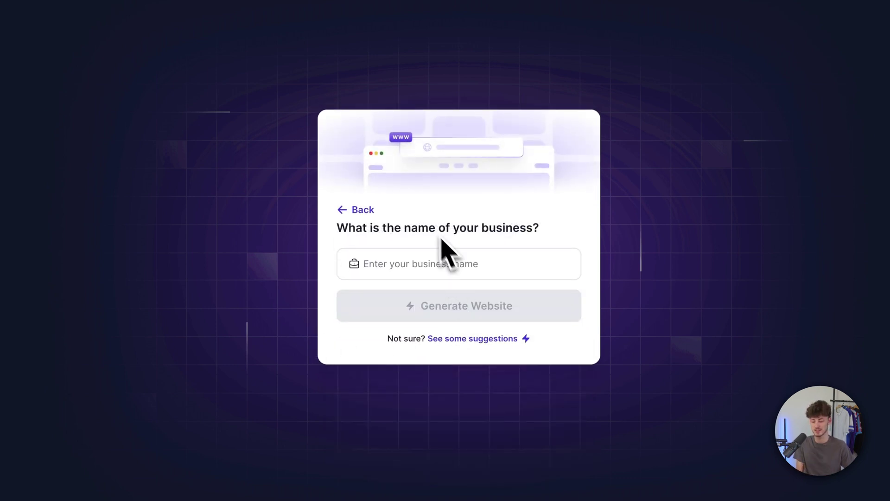
Choose the suggested business name Peak Performance Trainers and sign up with a Google account
{"action": "left_click_drag", "start_coordinate": [338, 232], "coordinate": [549, 238]}
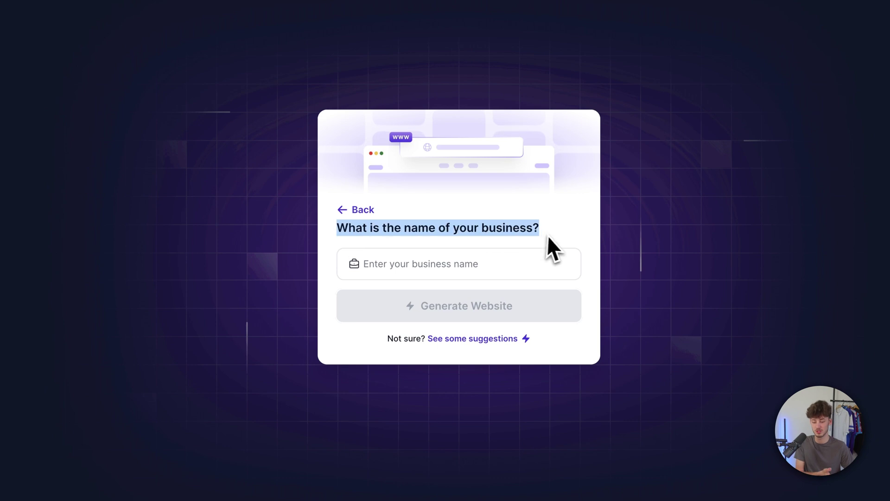
{"action": "left_click", "coordinate": [477, 340]}
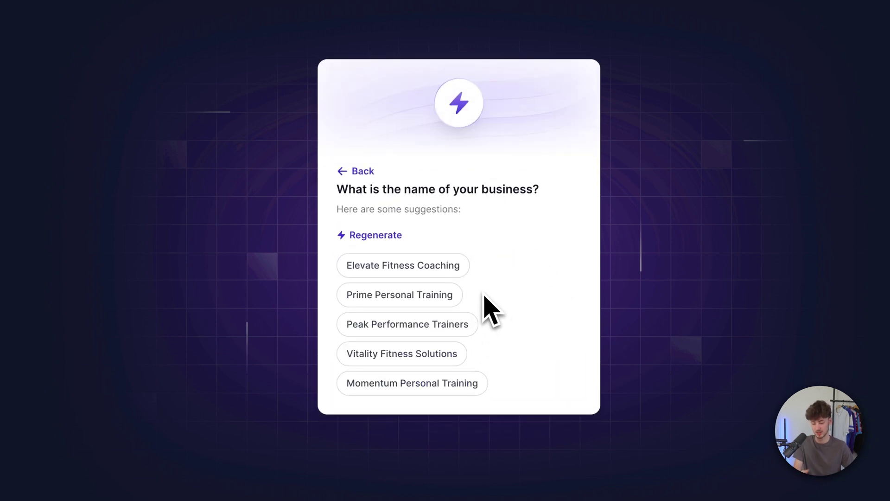
{"action": "left_click", "coordinate": [426, 325]}
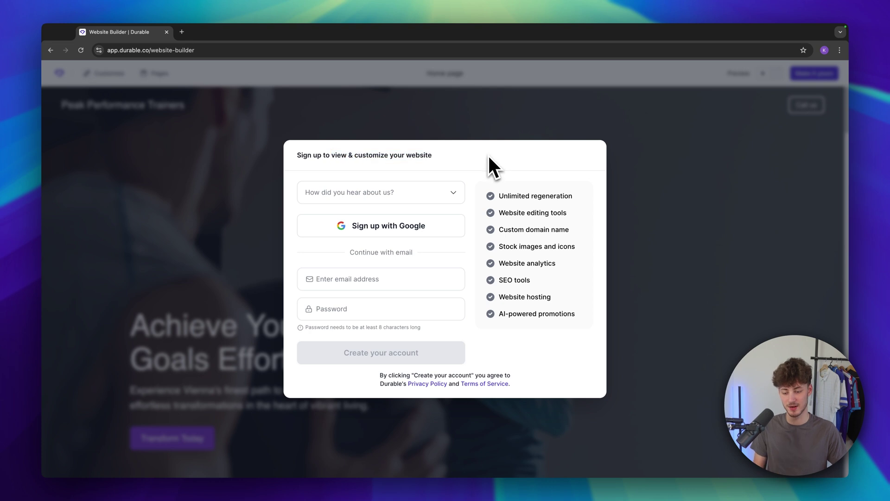
{"action": "left_click", "coordinate": [396, 227]}
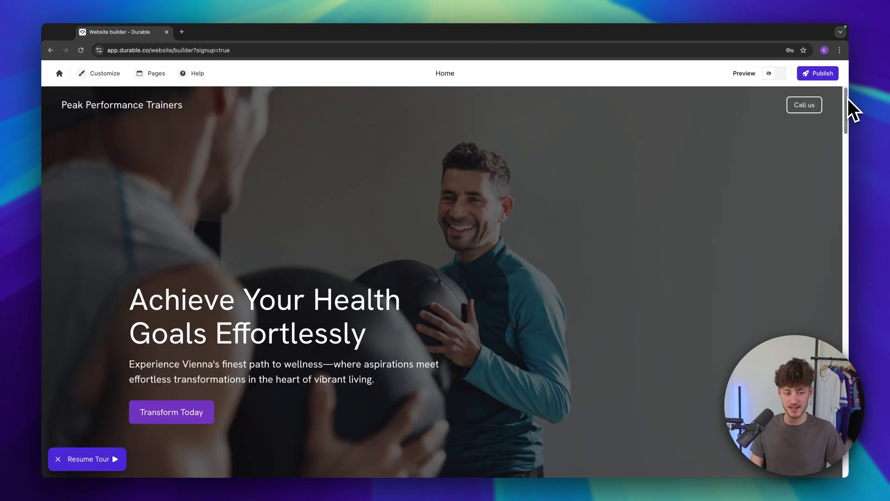
Review the generated home page's sections, from the hero through the text, images, services and testimonials
{"action": "left_click_drag", "start_coordinate": [849, 100], "coordinate": [851, 223]}
{"action": "left_click", "coordinate": [538, 216]}
{"action": "scroll", "coordinate": [626, 218], "scroll_direction": "down", "scroll_amount": 5}
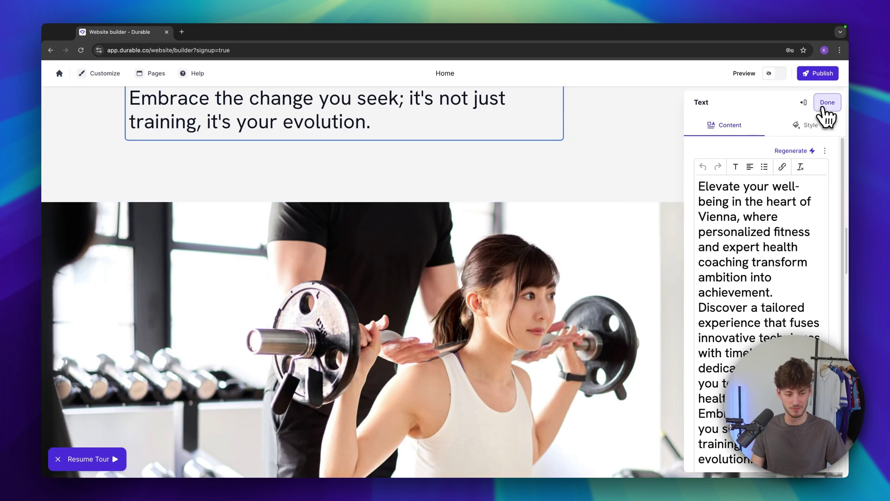
{"action": "left_click", "coordinate": [823, 108]}
{"action": "scroll", "coordinate": [459, 241], "scroll_direction": "down", "scroll_amount": 20}
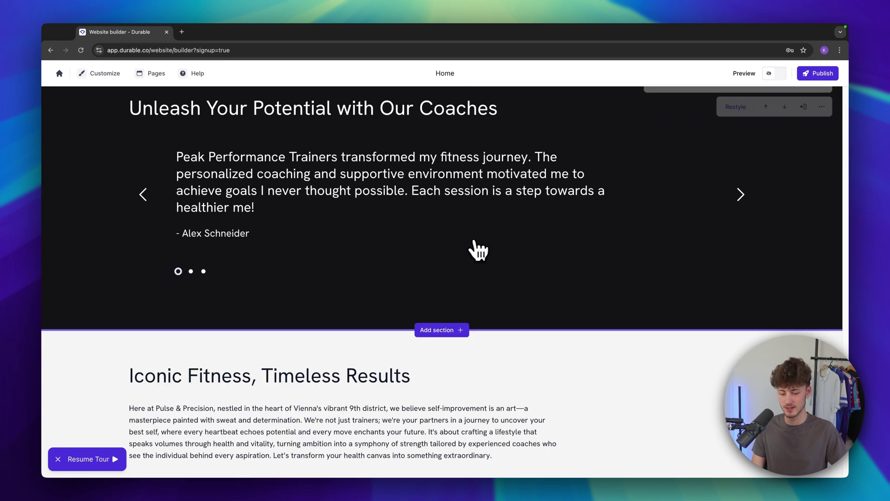
{"action": "scroll", "coordinate": [480, 250], "scroll_direction": "down", "scroll_amount": 10}
{"action": "scroll", "coordinate": [486, 244], "scroll_direction": "up", "scroll_amount": 17}
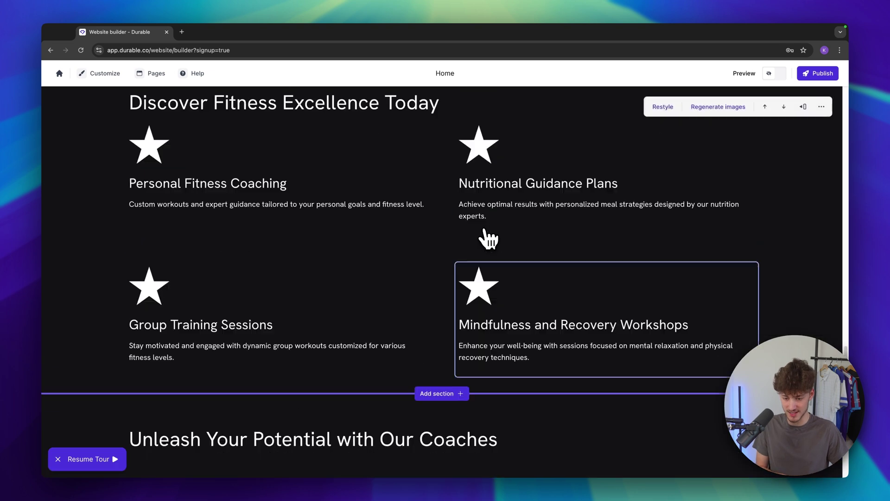
{"action": "scroll", "coordinate": [488, 239], "scroll_direction": "up", "scroll_amount": 20}
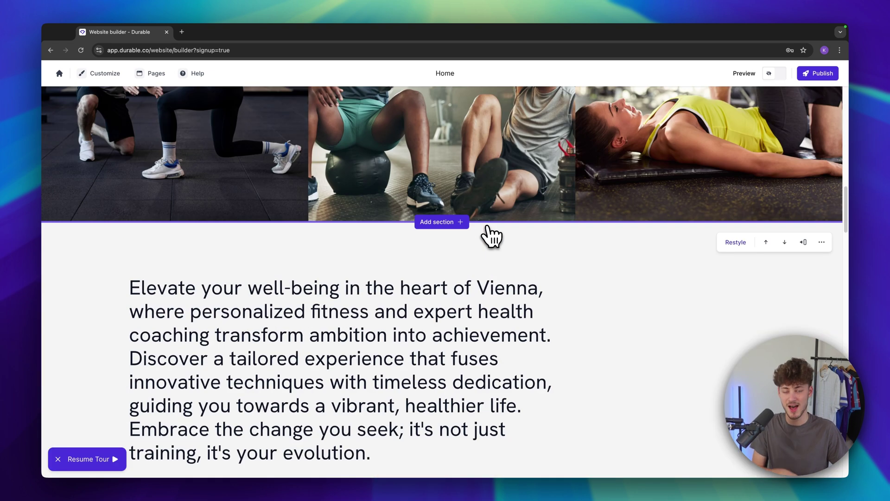
{"action": "scroll", "coordinate": [487, 234], "scroll_direction": "up", "scroll_amount": 20}
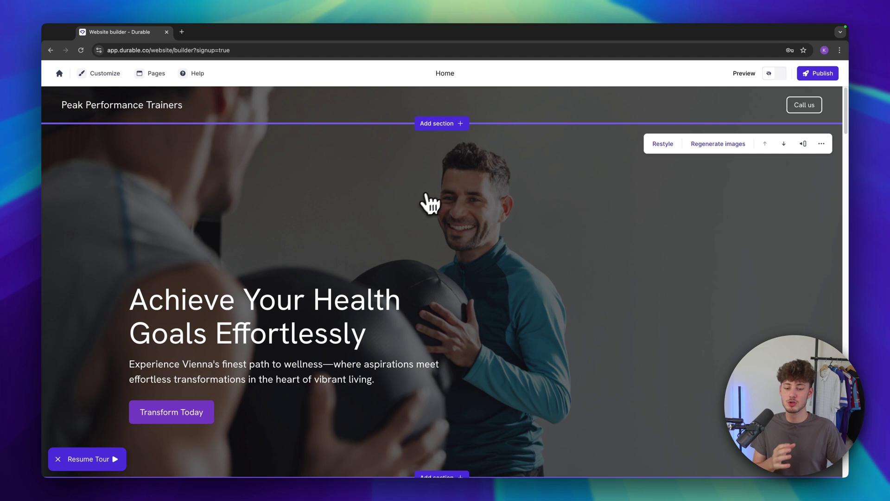
{"action": "scroll", "coordinate": [429, 205], "scroll_direction": "down", "scroll_amount": 6}
{"action": "scroll", "coordinate": [447, 198], "scroll_direction": "up", "scroll_amount": 6}
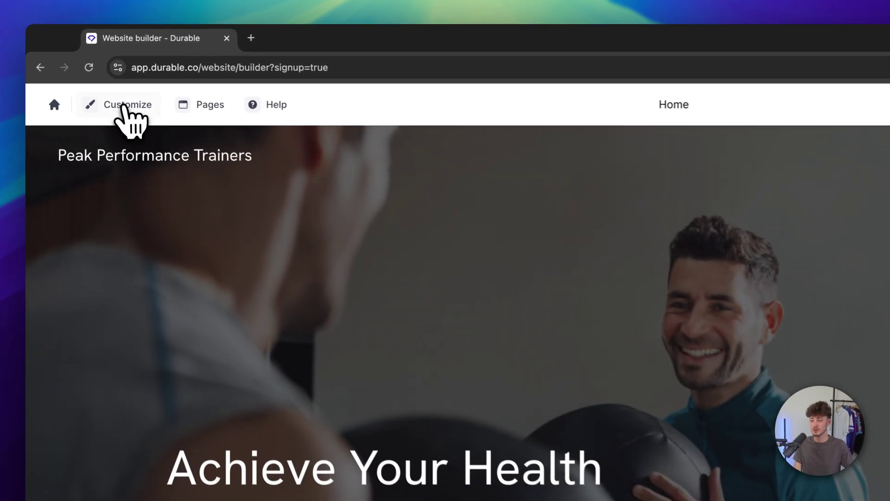
Browse the alternative website templates and return to the editor without changing the template
{"action": "left_click", "coordinate": [106, 73]}
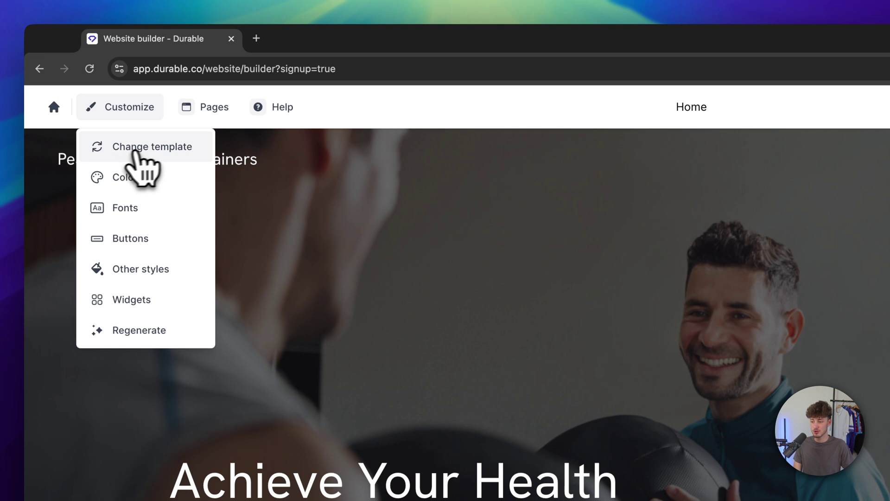
{"action": "left_click", "coordinate": [138, 154]}
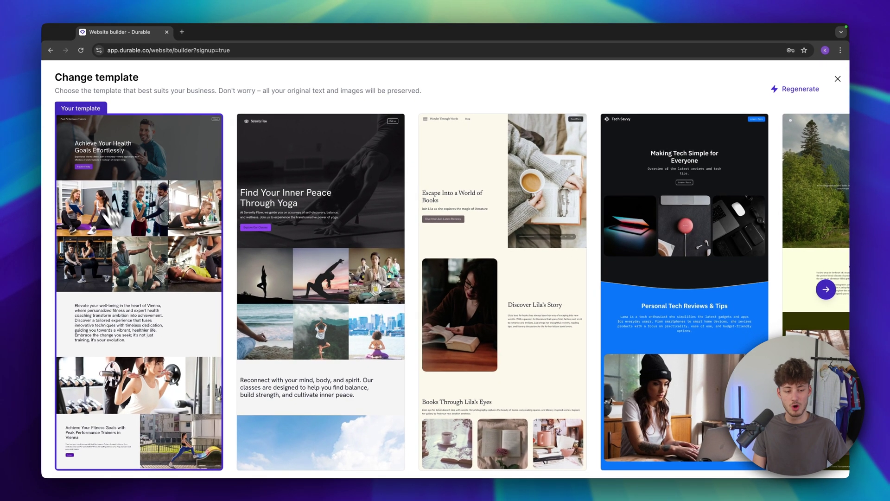
{"action": "left_click", "coordinate": [827, 291]}
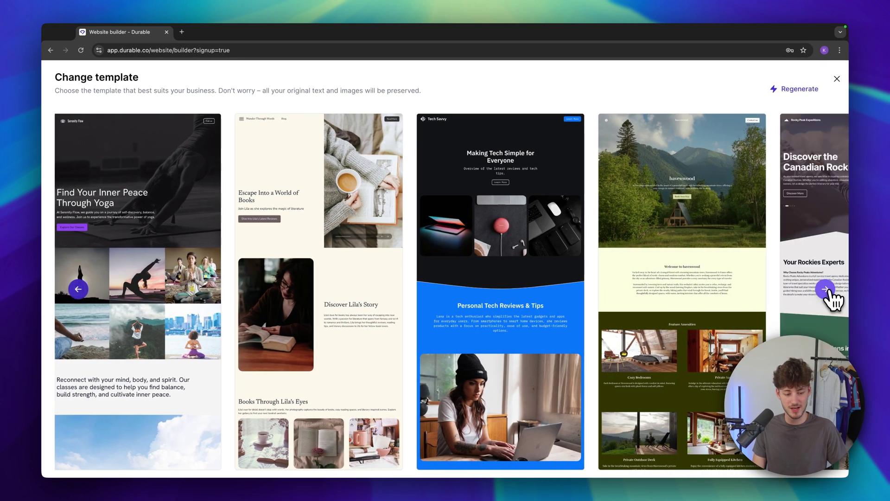
{"action": "left_click", "coordinate": [828, 290]}
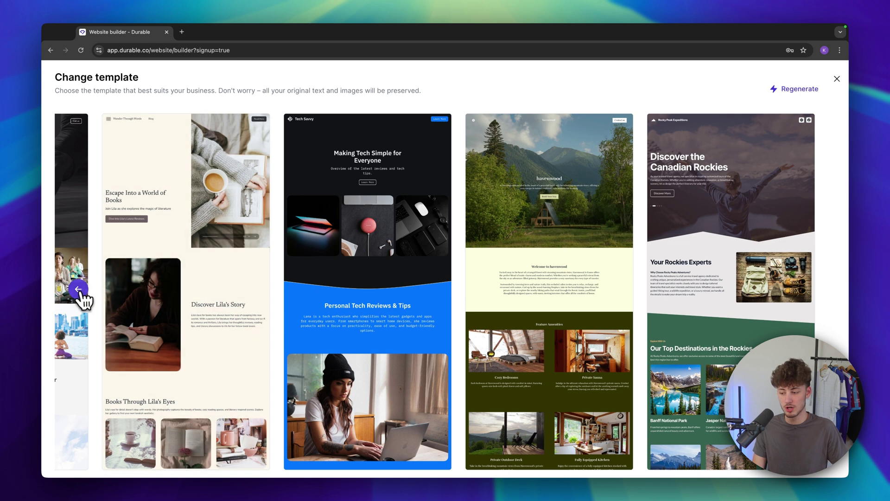
{"action": "left_click", "coordinate": [79, 290]}
{"action": "left_click", "coordinate": [79, 290]}
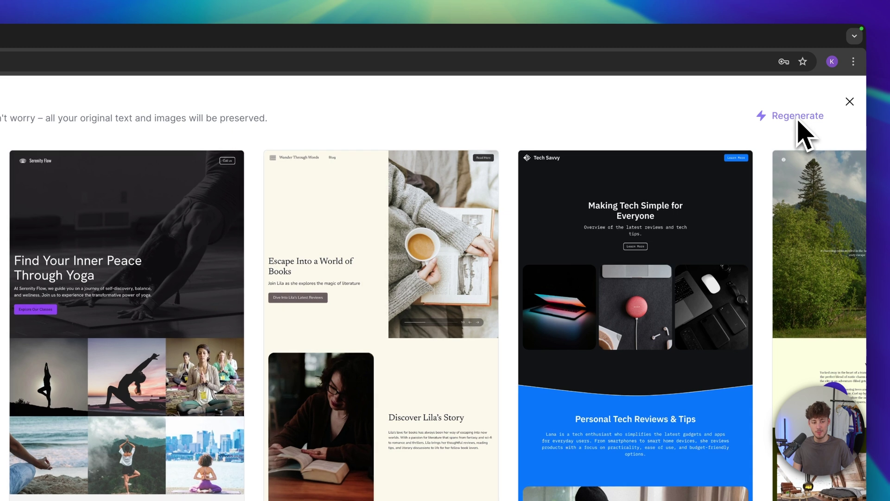
{"action": "left_click", "coordinate": [850, 101]}
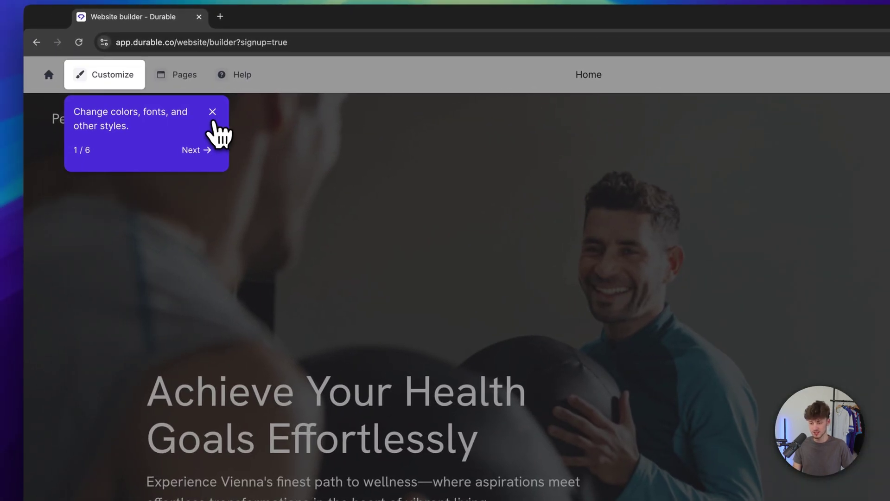
Dismiss the tour tip and open the preset color palettes for the website
{"action": "left_click", "coordinate": [213, 113]}
{"action": "left_click", "coordinate": [119, 79]}
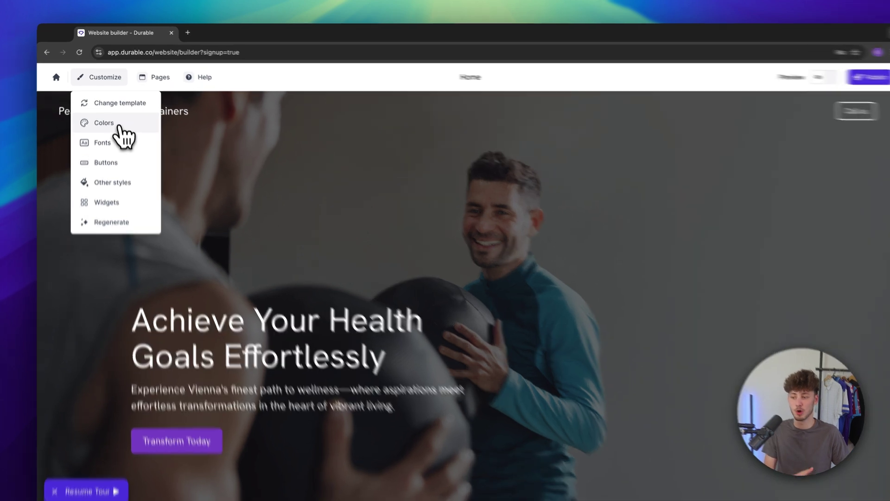
{"action": "left_click", "coordinate": [117, 120]}
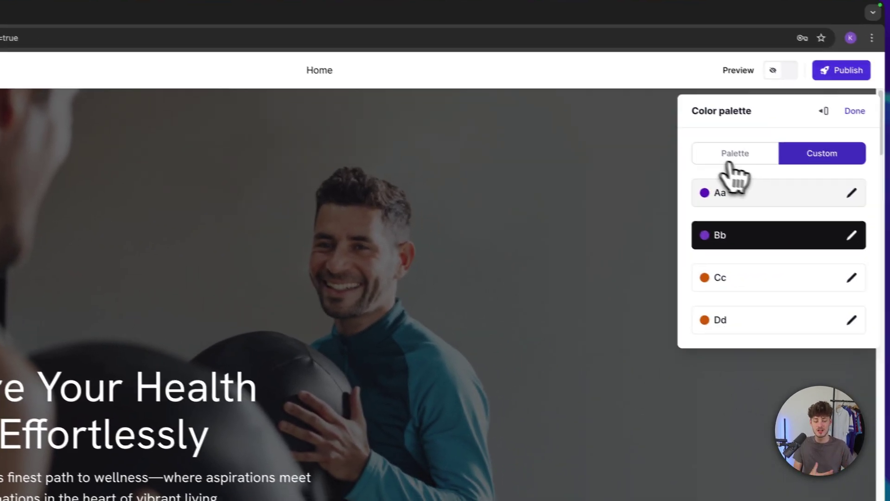
{"action": "left_click", "coordinate": [784, 169]}
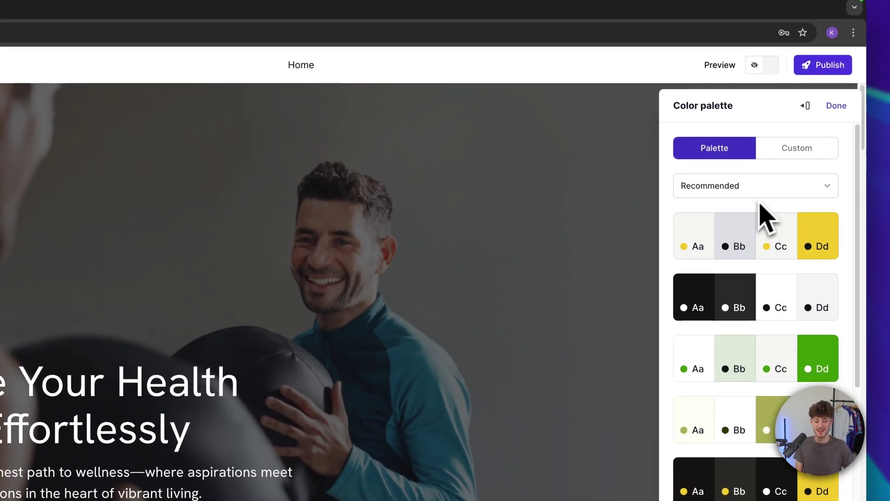
Examine the custom color options and the recommended preset palettes
{"action": "left_click", "coordinate": [788, 149]}
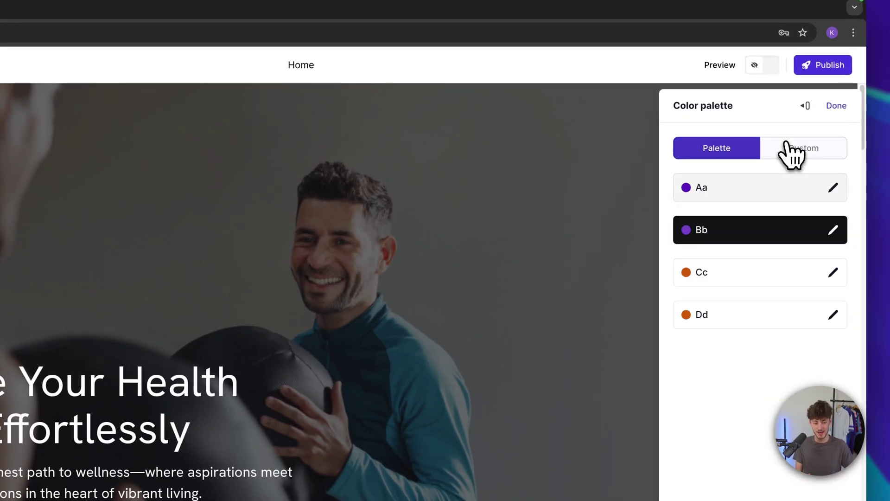
{"action": "left_click", "coordinate": [829, 200]}
{"action": "left_click", "coordinate": [685, 103]}
{"action": "left_click", "coordinate": [736, 153]}
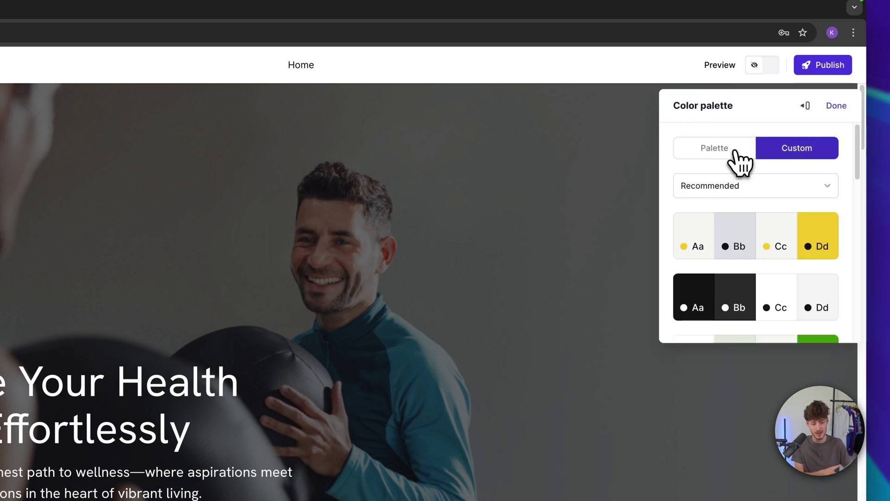
{"action": "scroll", "coordinate": [771, 235], "scroll_direction": "down", "scroll_amount": 5}
{"action": "scroll", "coordinate": [788, 320], "scroll_direction": "up", "scroll_amount": 5}
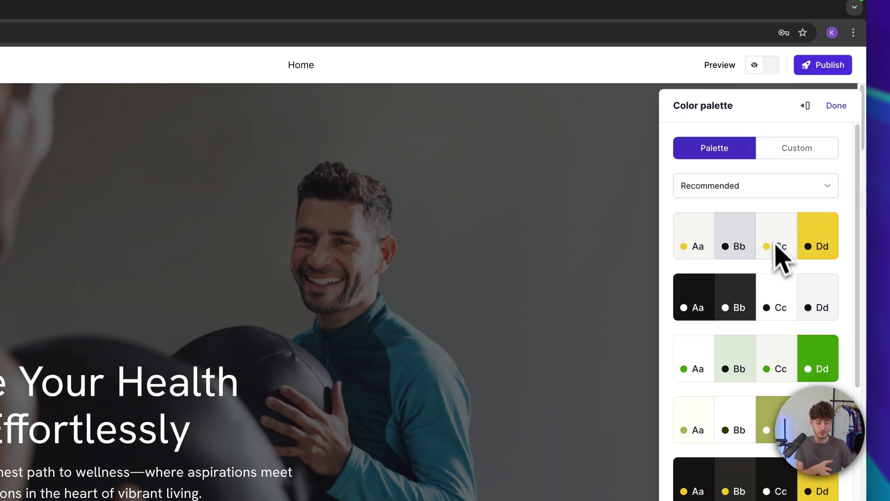
Filter the color palettes to Light and apply the light gray palette with blue accents
{"action": "left_click", "coordinate": [770, 185]}
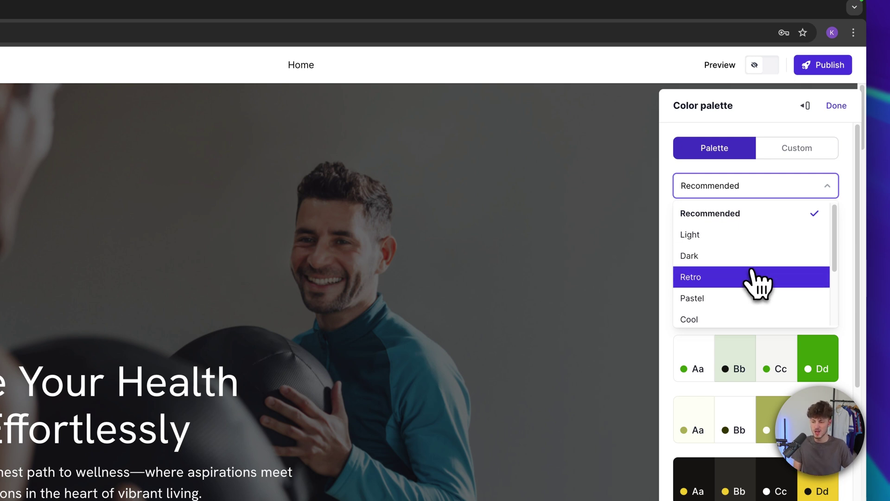
{"action": "left_click", "coordinate": [731, 235]}
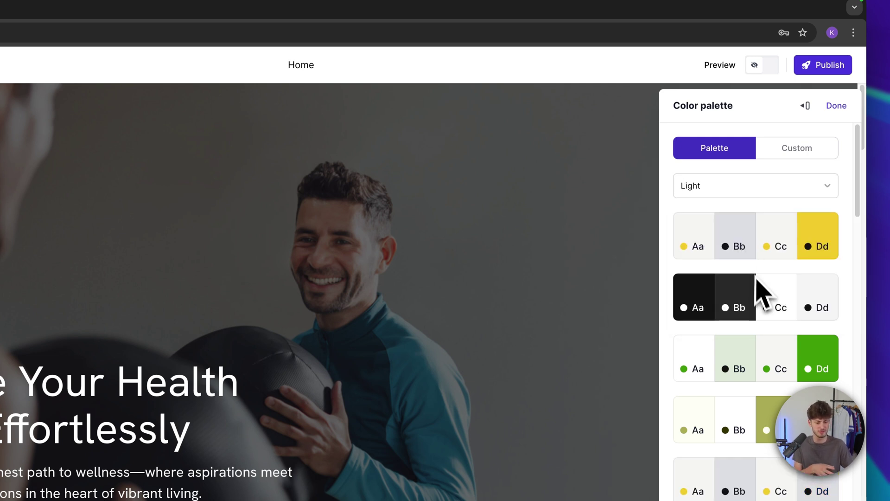
{"action": "scroll", "coordinate": [769, 306], "scroll_direction": "down", "scroll_amount": 5}
{"action": "left_click", "coordinate": [769, 290]}
{"action": "scroll", "coordinate": [769, 260], "scroll_direction": "up", "scroll_amount": 6}
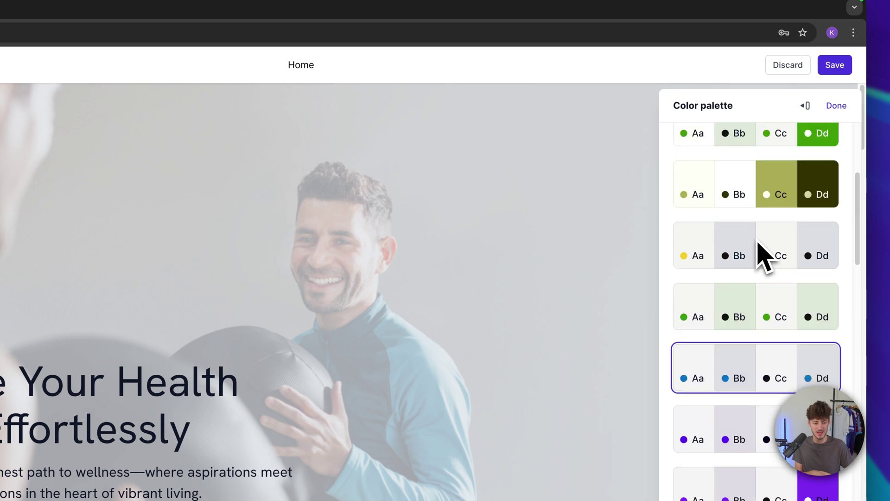
Try several preset color palettes on the website, including the green and the brown ones
{"action": "left_click", "coordinate": [775, 324]}
{"action": "left_click", "coordinate": [767, 278]}
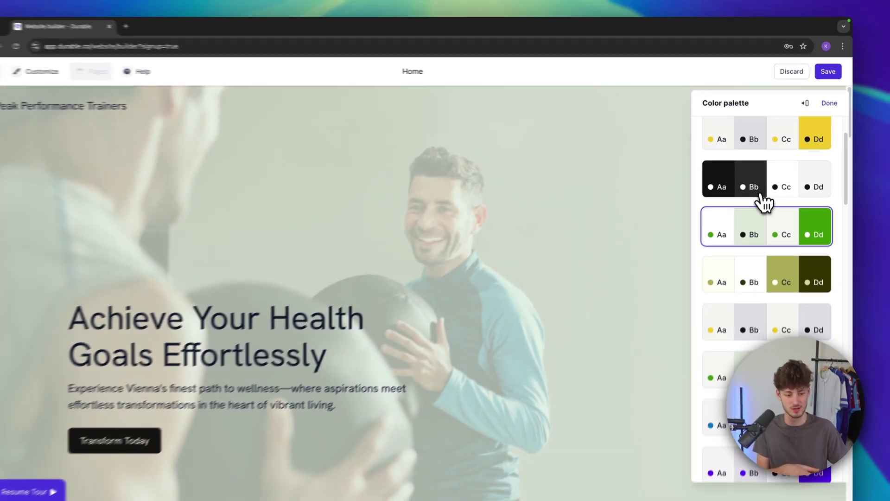
{"action": "scroll", "coordinate": [779, 249], "scroll_direction": "down", "scroll_amount": 3}
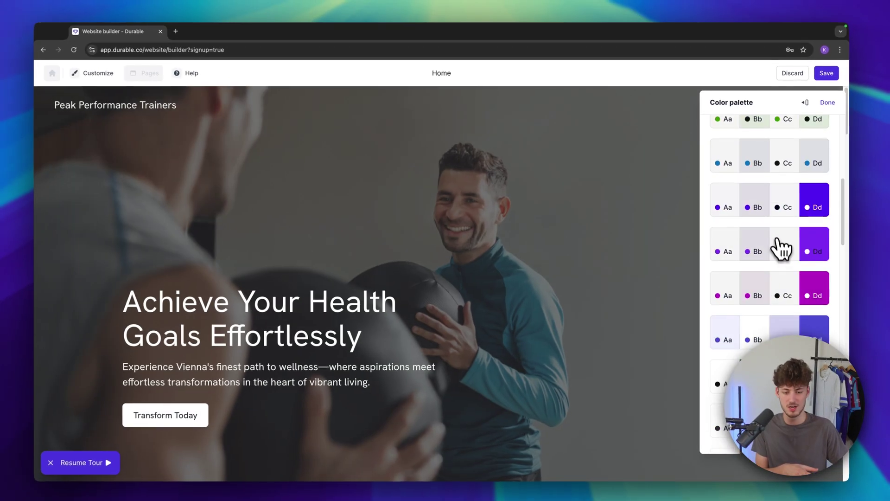
{"action": "scroll", "coordinate": [785, 283], "scroll_direction": "down", "scroll_amount": 3}
{"action": "left_click", "coordinate": [783, 302]}
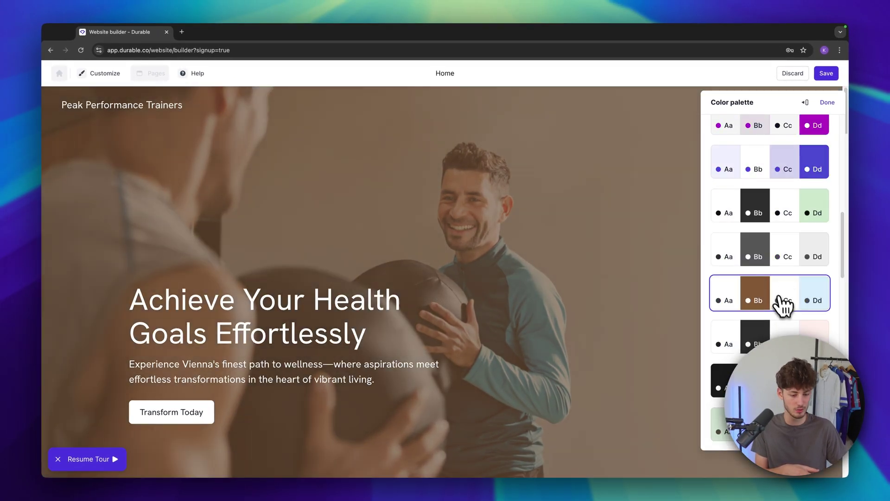
Apply the dark preset palette with coral button accents and close the color palette settings
{"action": "scroll", "coordinate": [783, 278], "scroll_direction": "up", "scroll_amount": 5}
{"action": "left_click", "coordinate": [780, 195]}
{"action": "left_click", "coordinate": [827, 102]}
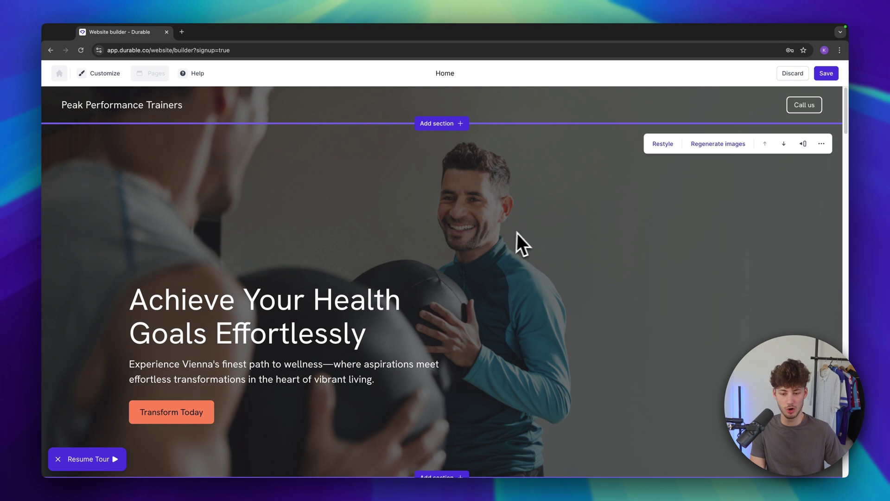
Examine the sections of the home page to see how the new color palette looks
{"action": "scroll", "coordinate": [516, 233], "scroll_direction": "down", "scroll_amount": 15}
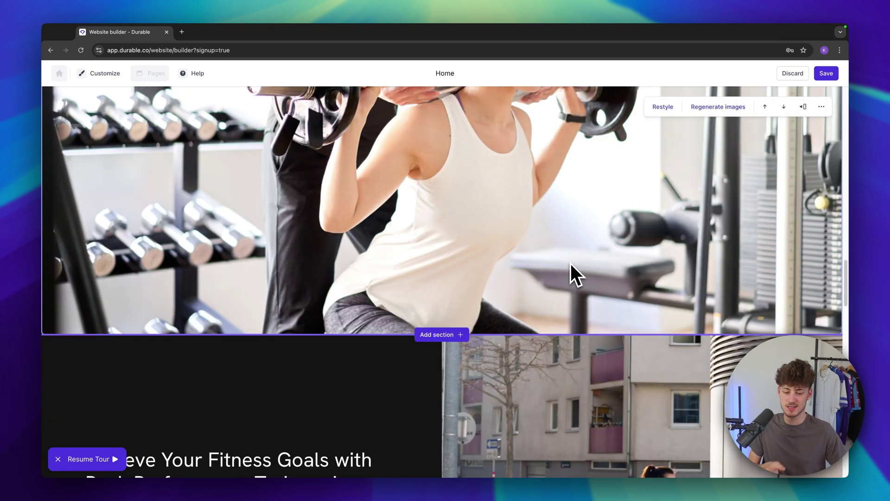
{"action": "scroll", "coordinate": [586, 257], "scroll_direction": "down", "scroll_amount": 5}
{"action": "scroll", "coordinate": [576, 244], "scroll_direction": "up", "scroll_amount": 15}
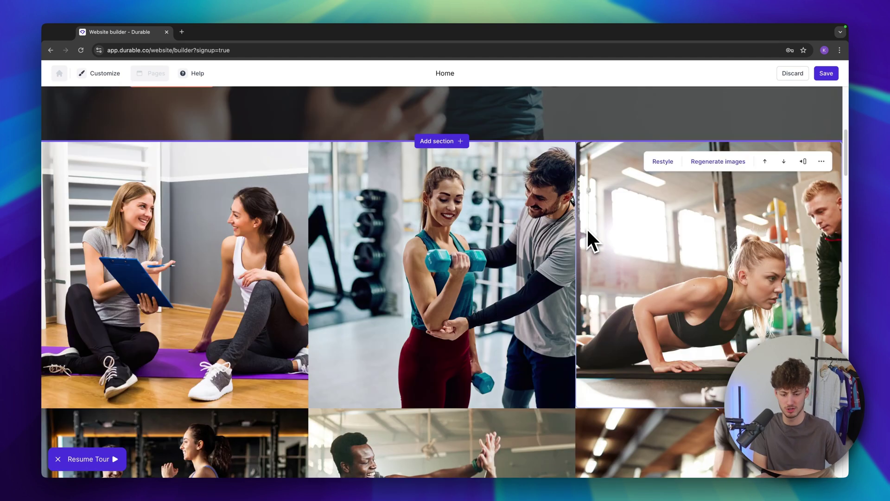
{"action": "scroll", "coordinate": [584, 227], "scroll_direction": "up", "scroll_amount": 7}
{"action": "scroll", "coordinate": [624, 245], "scroll_direction": "down", "scroll_amount": 4}
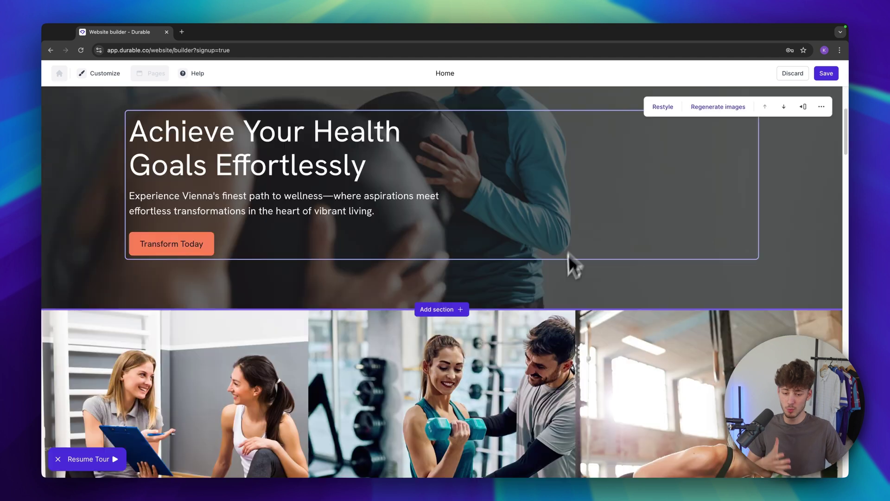
{"action": "scroll", "coordinate": [566, 241], "scroll_direction": "down", "scroll_amount": 4}
{"action": "scroll", "coordinate": [527, 196], "scroll_direction": "up", "scroll_amount": 7}
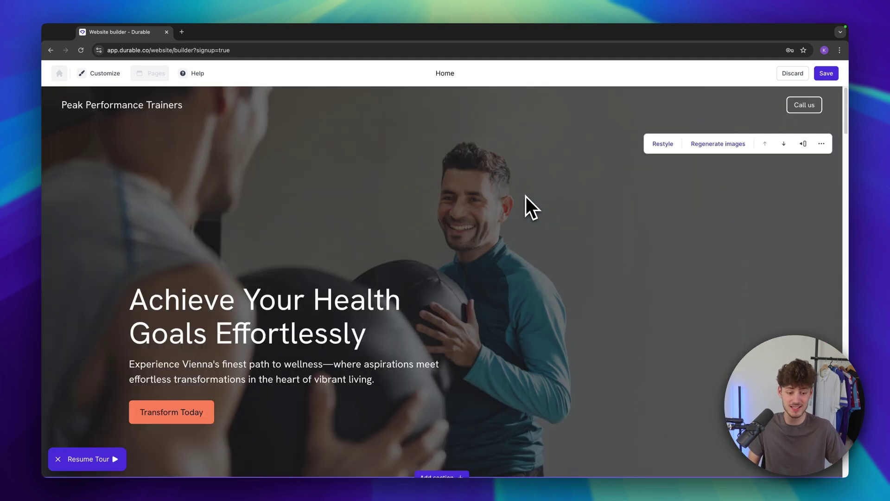
Delete the image gallery section directly below the hero banner and confirm the deletion
{"action": "scroll", "coordinate": [526, 193], "scroll_direction": "down", "scroll_amount": 5}
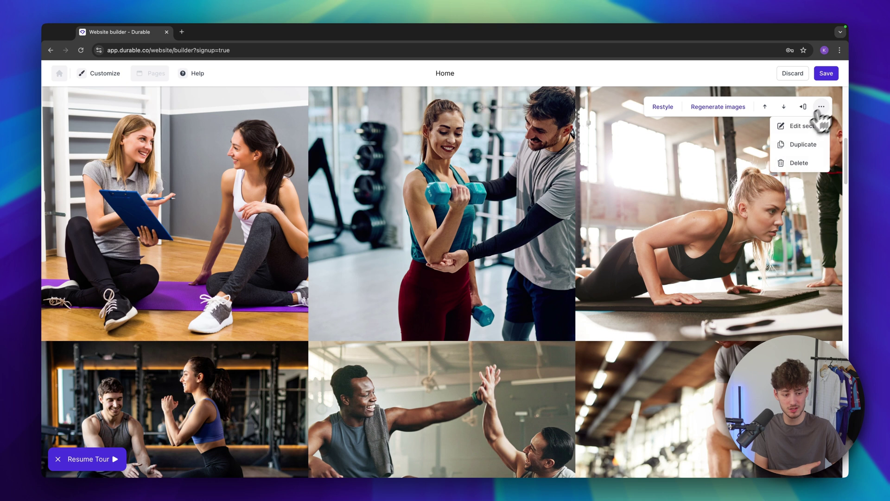
{"action": "left_click", "coordinate": [794, 165]}
{"action": "left_click", "coordinate": [513, 284]}
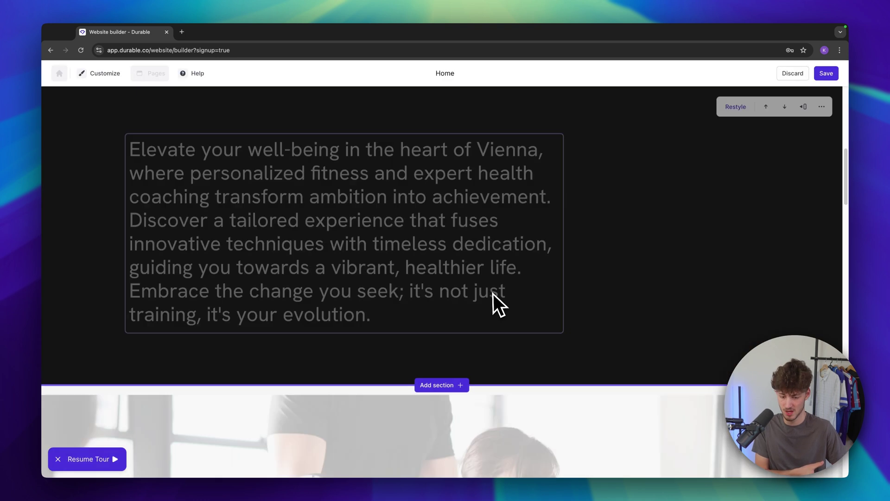
Add an Image grid section from the Image gallery category between the introductory text and the barbell photo
{"action": "scroll", "coordinate": [487, 311], "scroll_direction": "down", "scroll_amount": 3}
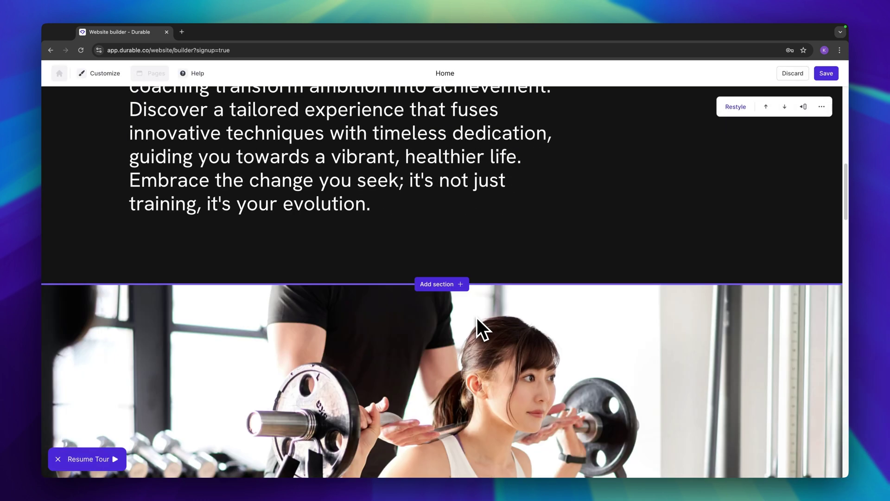
{"action": "left_click", "coordinate": [447, 285]}
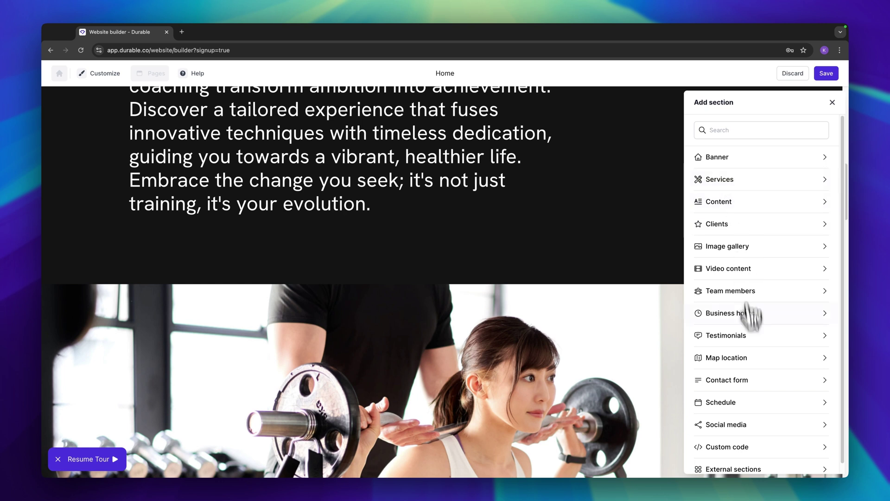
{"action": "left_click", "coordinate": [749, 111]}
{"action": "scroll", "coordinate": [761, 227], "scroll_direction": "down", "scroll_amount": 1}
{"action": "scroll", "coordinate": [764, 232], "scroll_direction": "up", "scroll_amount": 1}
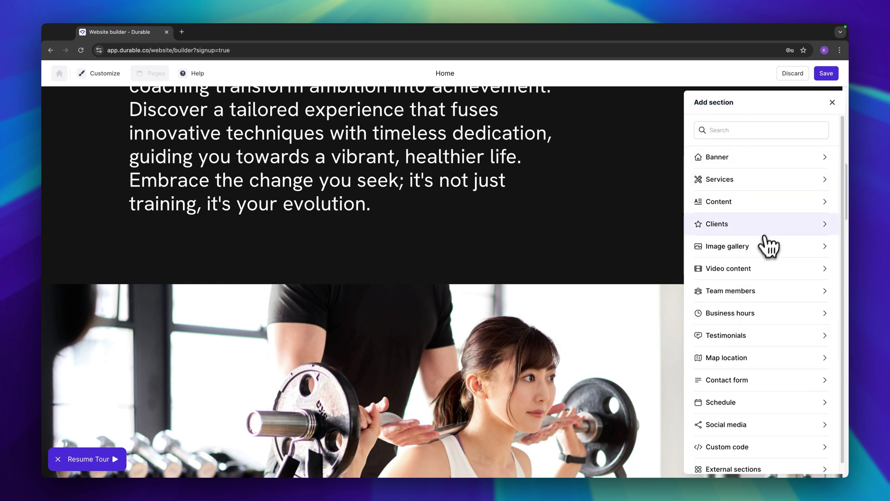
{"action": "scroll", "coordinate": [745, 234], "scroll_direction": "down", "scroll_amount": 1}
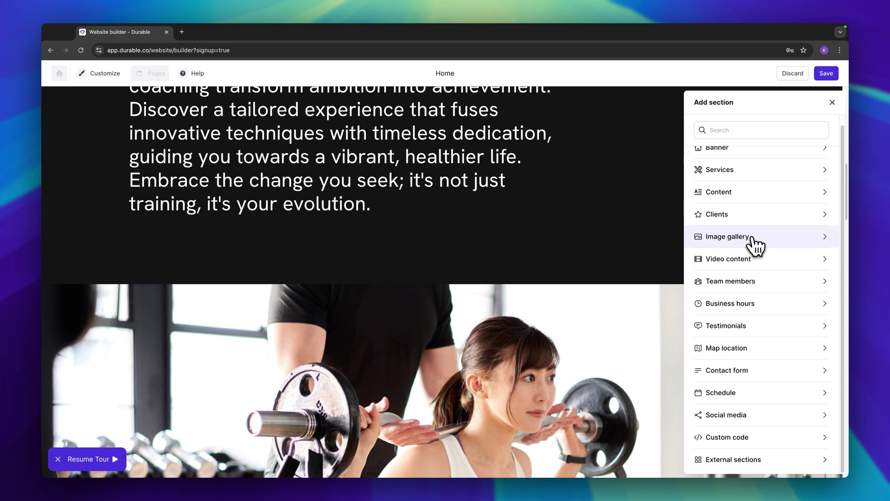
{"action": "left_click", "coordinate": [752, 237]}
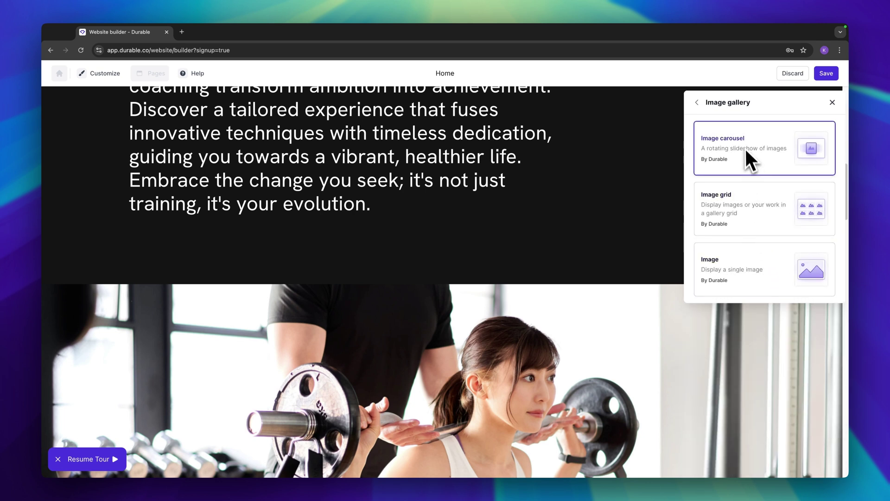
{"action": "left_click", "coordinate": [759, 226]}
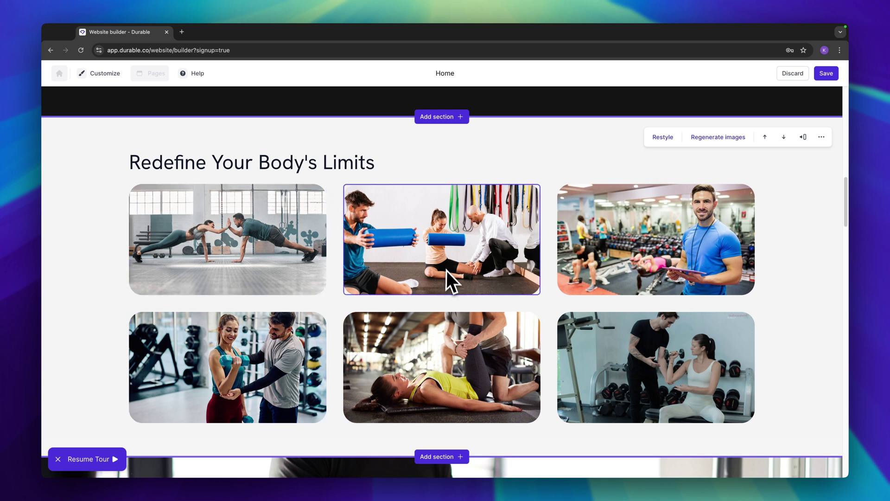
Restyle the new image grid section repeatedly to a light layout with square rounded images and a centered heading
{"action": "left_click", "coordinate": [662, 138]}
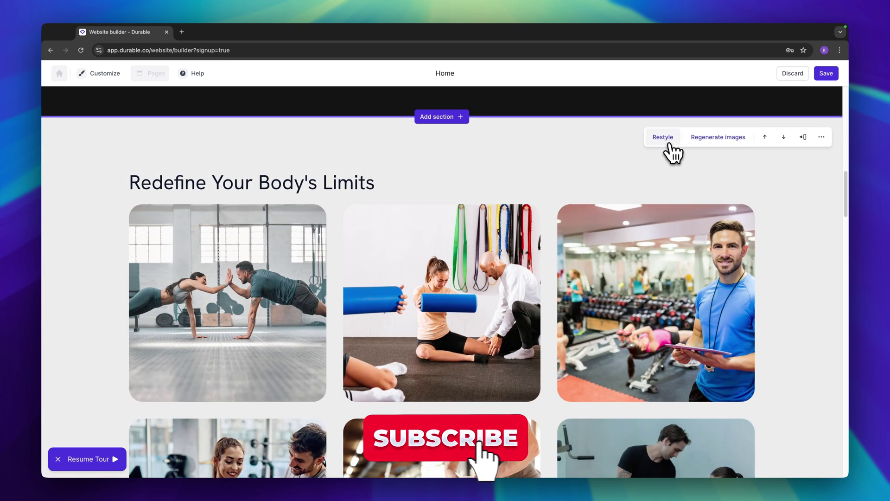
{"action": "left_click", "coordinate": [663, 139]}
{"action": "left_click", "coordinate": [667, 139]}
{"action": "left_click", "coordinate": [668, 139]}
{"action": "left_click", "coordinate": [669, 141]}
{"action": "left_click", "coordinate": [671, 140]}
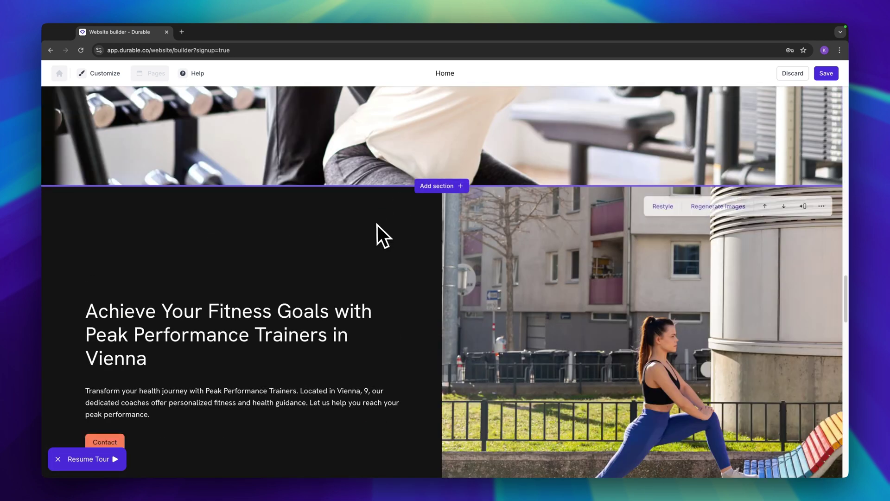
Restyle the "Achieve Your Fitness Goals" section to a light background with a rounded image beside the text
{"action": "left_click", "coordinate": [667, 206]}
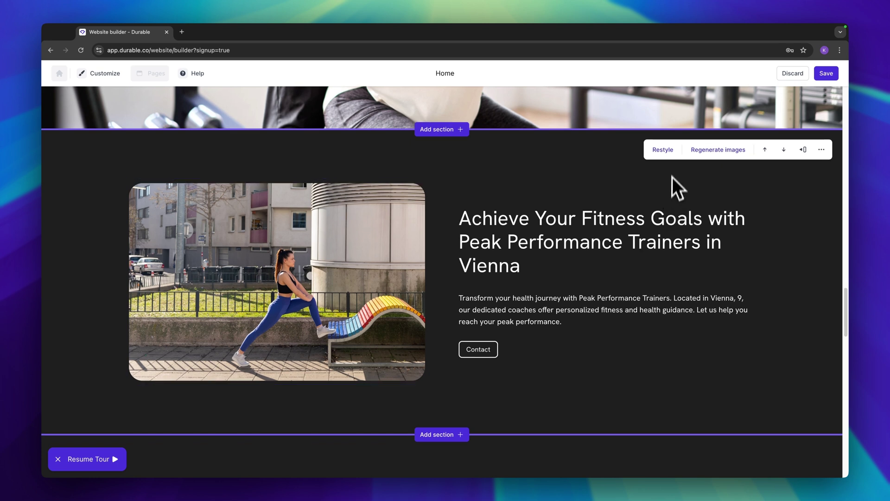
{"action": "left_click", "coordinate": [666, 151]}
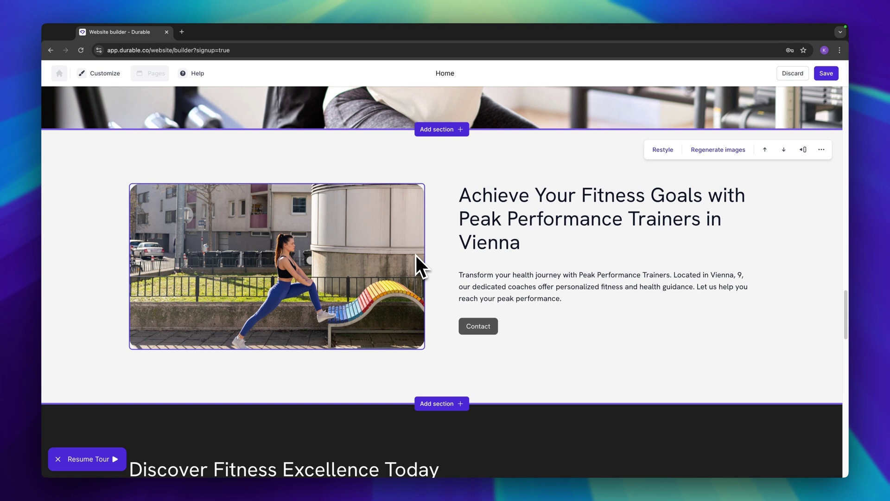
Delete the "Redefine Your Body's Limits" image grid section and confirm the deletion
{"action": "scroll", "coordinate": [436, 232], "scroll_direction": "up", "scroll_amount": 1}
{"action": "scroll", "coordinate": [436, 232], "scroll_direction": "up", "scroll_amount": 10}
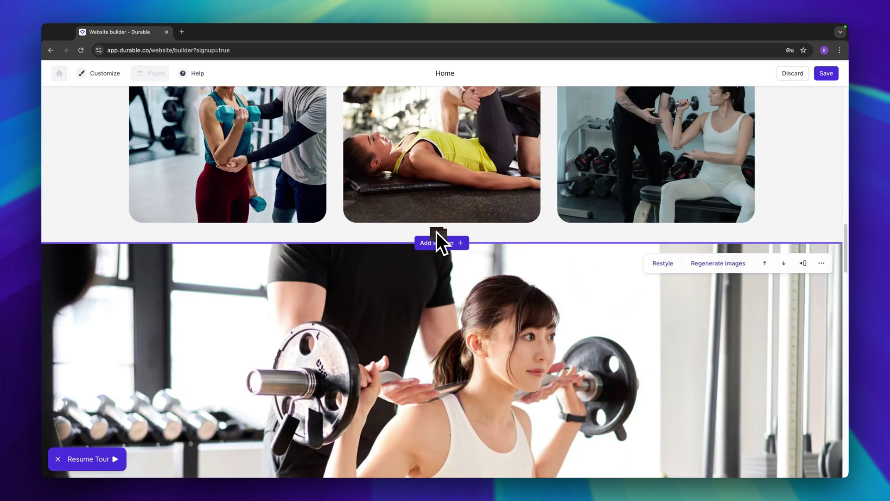
{"action": "left_click", "coordinate": [820, 108]}
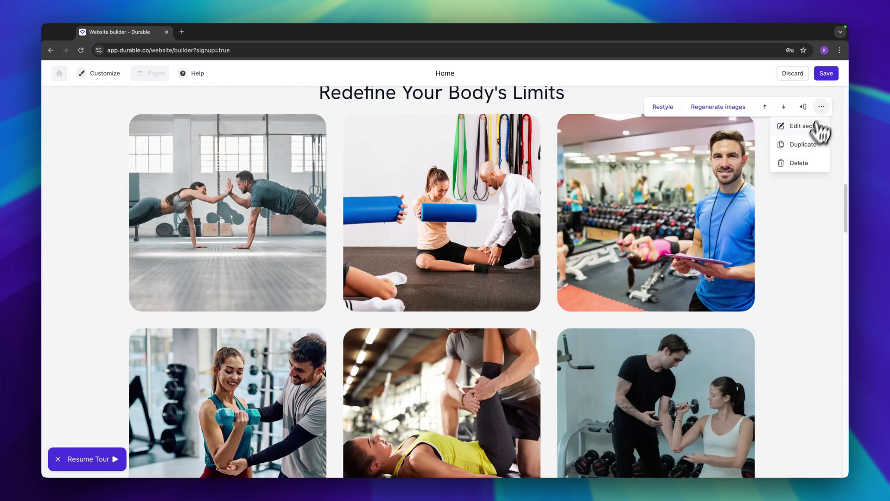
{"action": "left_click", "coordinate": [787, 163]}
{"action": "left_click", "coordinate": [518, 291]}
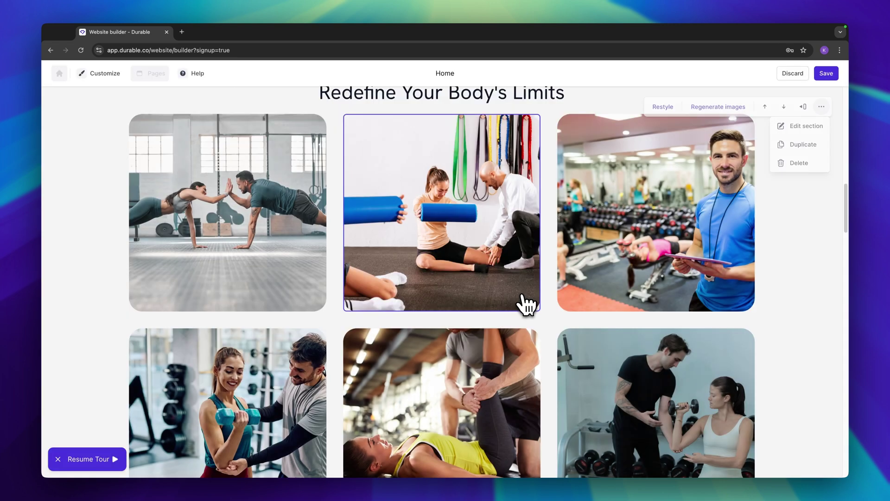
Review the page from the hero banner down to the "Discover Fitness Excellence Today" services section
{"action": "scroll", "coordinate": [505, 302], "scroll_direction": "up", "scroll_amount": 6}
{"action": "scroll", "coordinate": [507, 314], "scroll_direction": "up", "scroll_amount": 5}
{"action": "scroll", "coordinate": [499, 311], "scroll_direction": "down", "scroll_amount": 15}
{"action": "scroll", "coordinate": [484, 304], "scroll_direction": "down", "scroll_amount": 5}
{"action": "scroll", "coordinate": [483, 302], "scroll_direction": "up", "scroll_amount": 4}
{"action": "scroll", "coordinate": [486, 294], "scroll_direction": "down", "scroll_amount": 4}
{"action": "scroll", "coordinate": [485, 290], "scroll_direction": "up", "scroll_amount": 2}
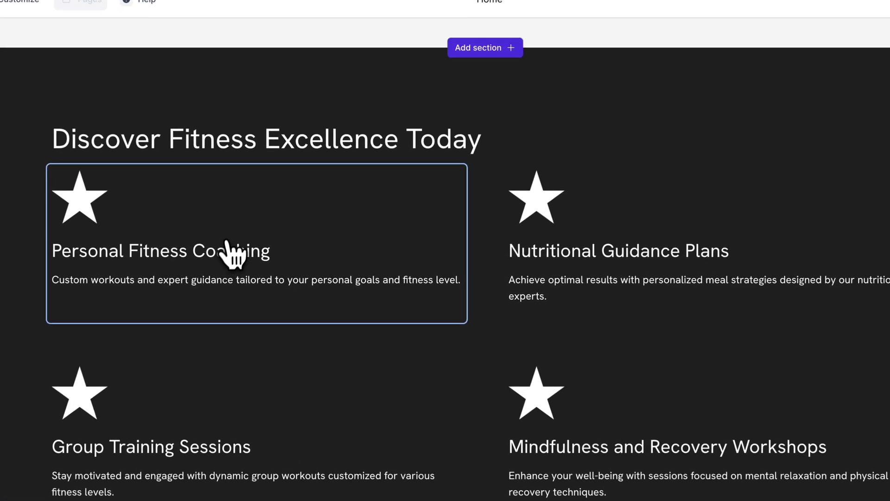
Replace the Personal Fitness Coaching item's star with the flexed-arm weight icon found by searching the icons for "fitness"
{"action": "left_click", "coordinate": [232, 255]}
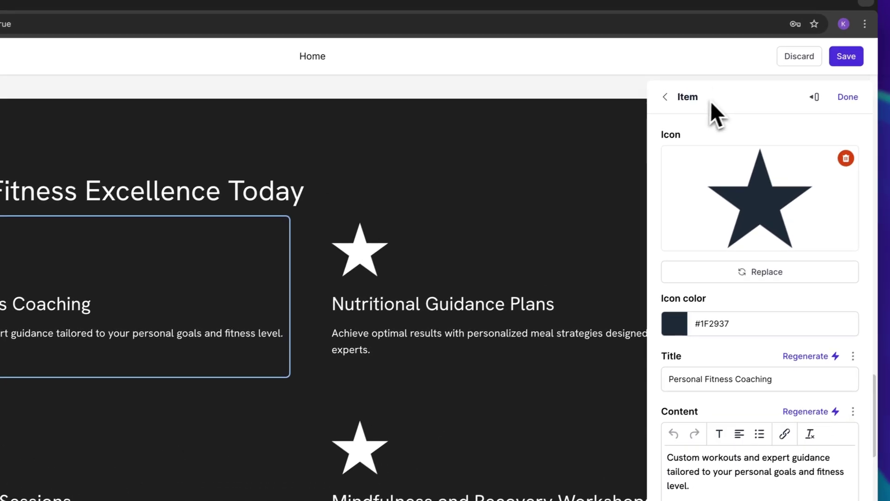
{"action": "left_click_drag", "start_coordinate": [888, 50], "coordinate": [855, 46]}
{"action": "left_click", "coordinate": [704, 148]}
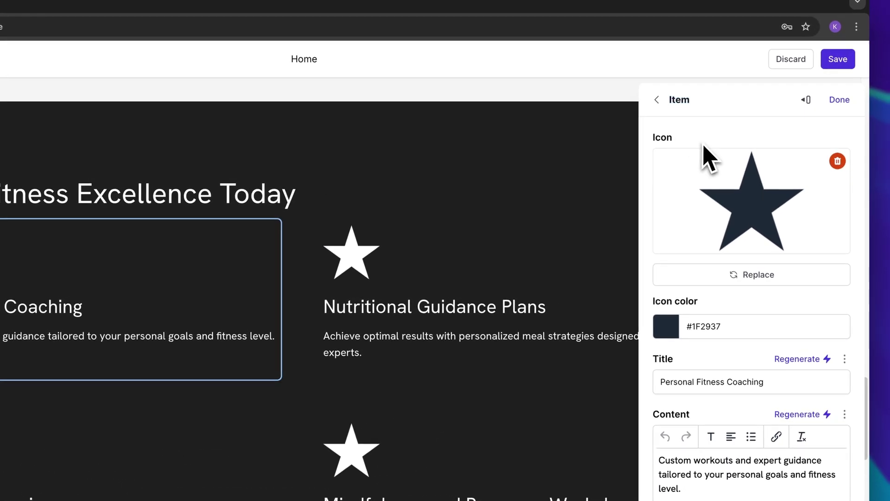
{"action": "left_click", "coordinate": [773, 278]}
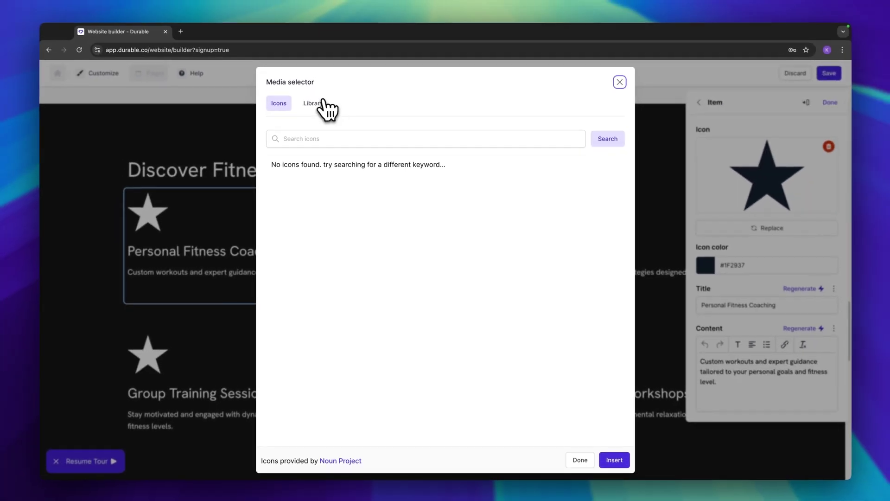
{"action": "left_click", "coordinate": [251, 154]}
{"action": "type", "text": "fitness"}
{"action": "key", "text": "Return"}
{"action": "left_click", "coordinate": [572, 222]}
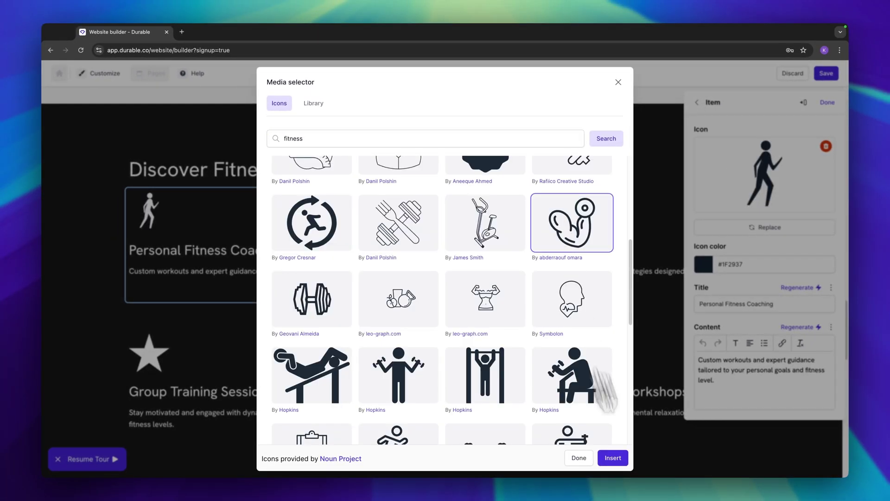
{"action": "left_click", "coordinate": [613, 459]}
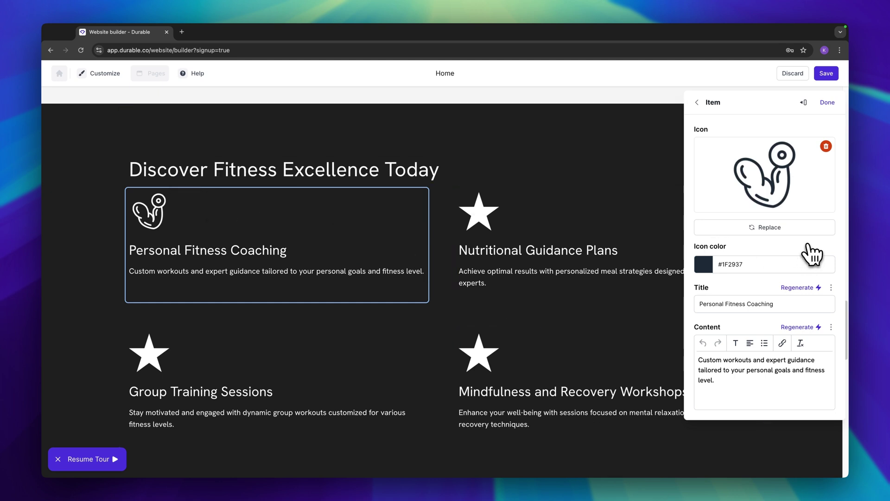
Regenerate the title of the Personal Fitness Coaching item with AI
{"action": "left_click", "coordinate": [740, 256]}
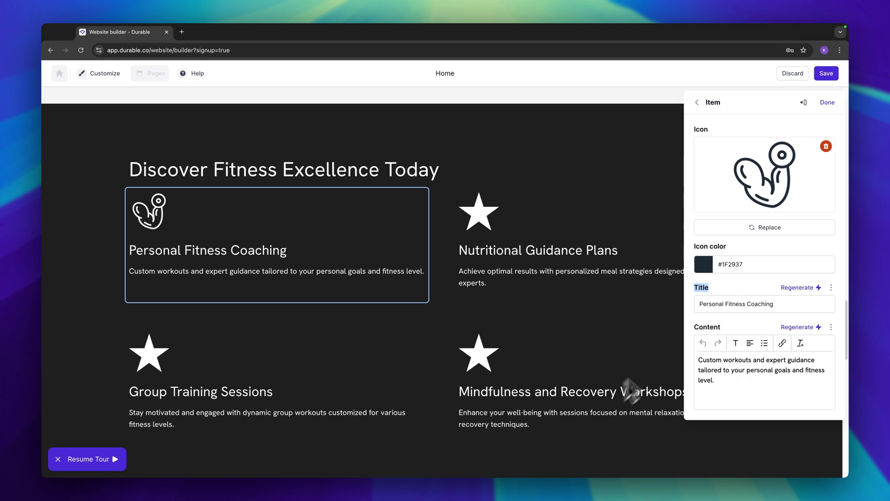
{"action": "left_click", "coordinate": [795, 288]}
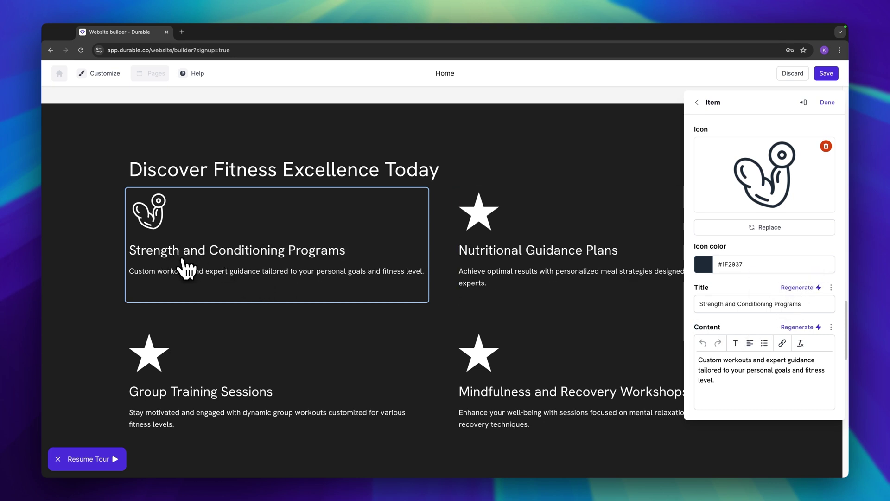
Replace the remaining stars with a food balance icon for nutrition, three people for group training and a meditating figure for mindfulness
{"action": "left_click", "coordinate": [550, 218]}
{"action": "left_click", "coordinate": [765, 228]}
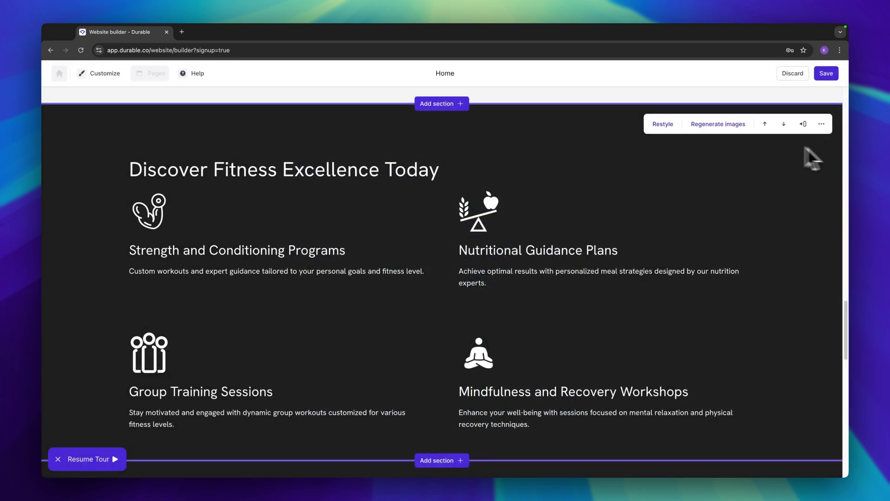
Restyle the "Discover Fitness Excellence Today" section to a light layout with four centered columns and save the website changes
{"action": "left_click", "coordinate": [657, 123]}
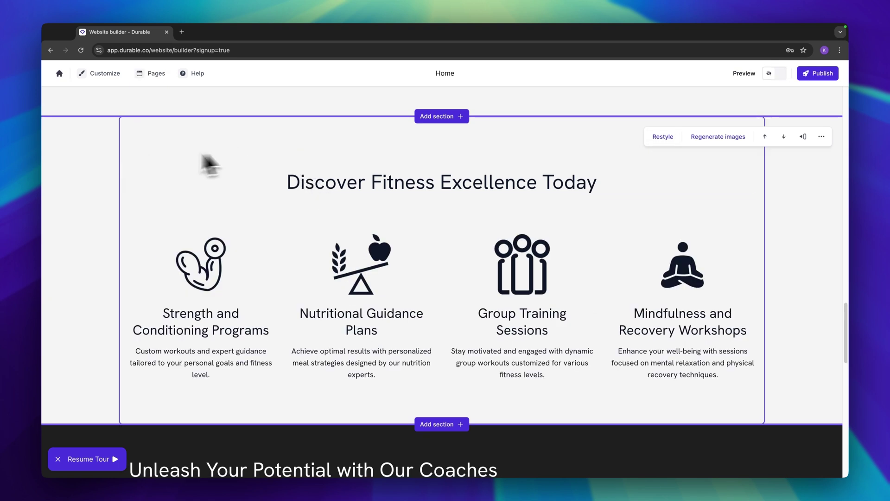
{"action": "scroll", "coordinate": [213, 176], "scroll_direction": "up", "scroll_amount": 5}
{"action": "scroll", "coordinate": [343, 325], "scroll_direction": "up", "scroll_amount": 2}
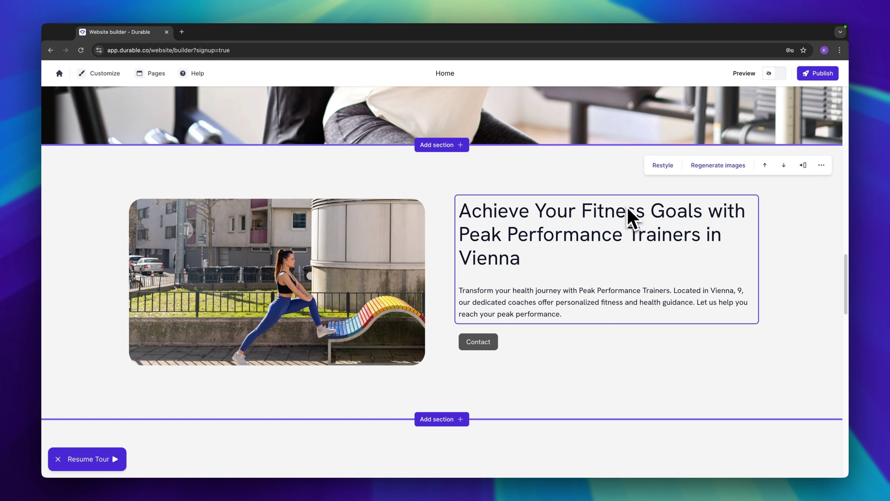
{"action": "scroll", "coordinate": [630, 216], "scroll_direction": "down", "scroll_amount": 5}
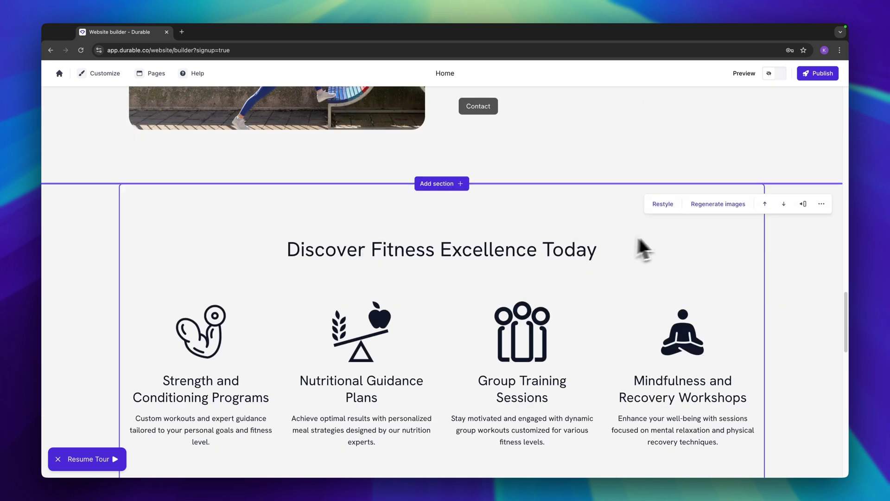
Move the "Discover Fitness Excellence Today" section up one place, above the "Achieve Your Fitness Goals" section
{"action": "scroll", "coordinate": [705, 218], "scroll_direction": "down", "scroll_amount": 1}
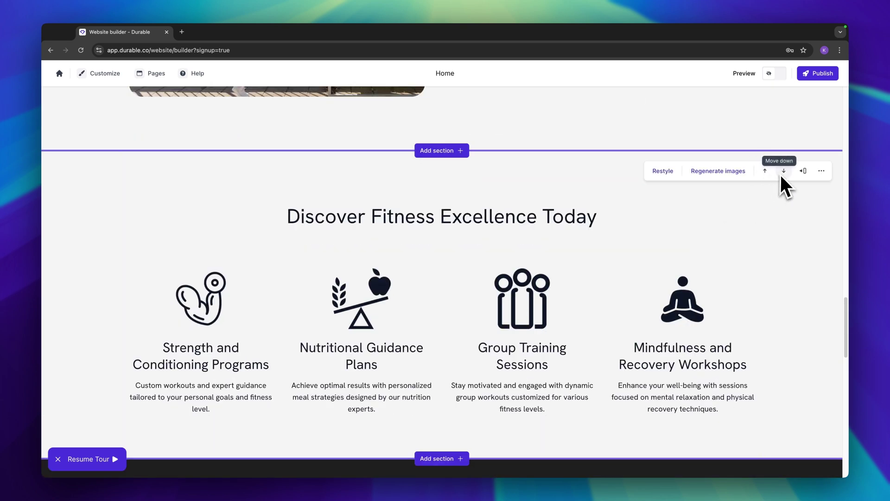
{"action": "left_click", "coordinate": [765, 171]}
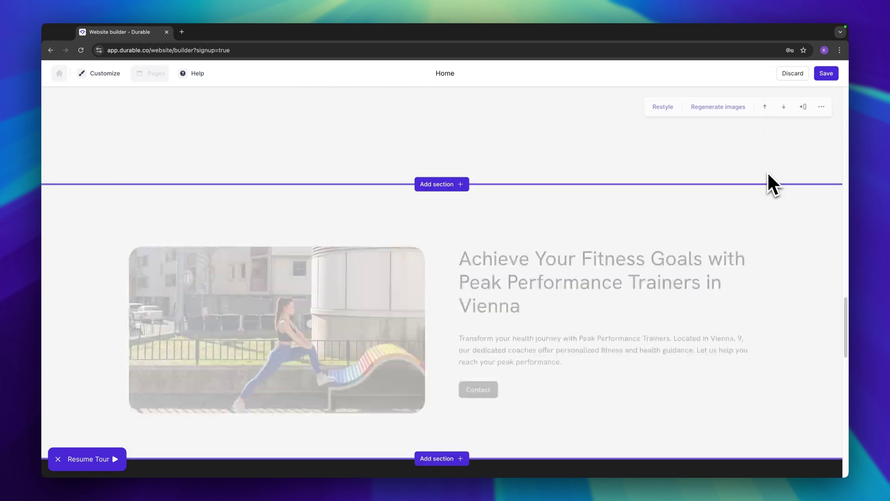
{"action": "scroll", "coordinate": [711, 221], "scroll_direction": "down", "scroll_amount": 4}
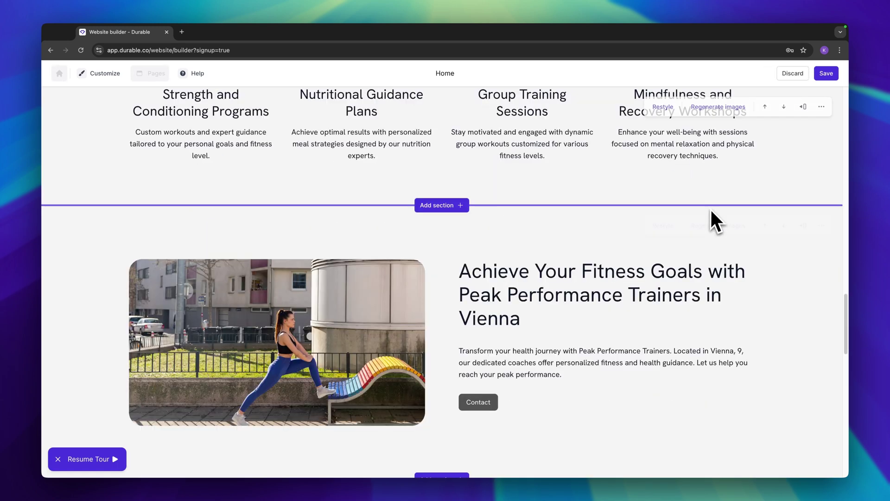
{"action": "scroll", "coordinate": [721, 235], "scroll_direction": "up", "scroll_amount": 6}
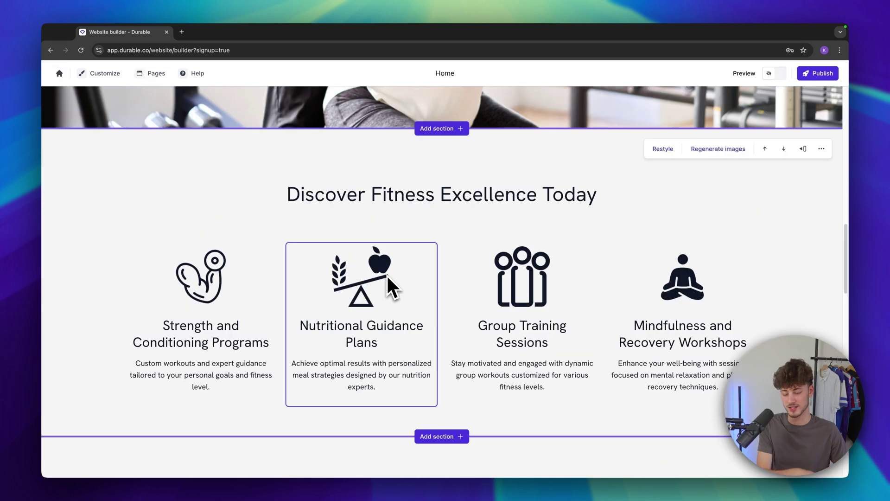
{"action": "scroll", "coordinate": [389, 283], "scroll_direction": "down", "scroll_amount": 9}
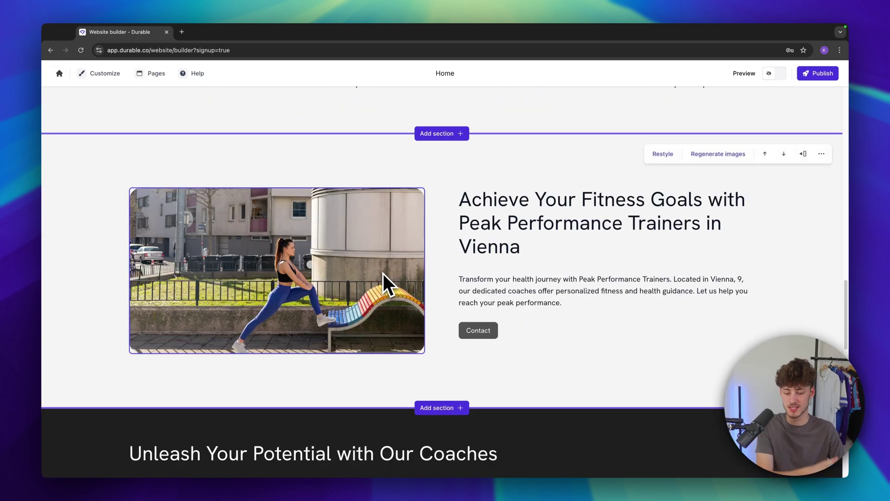
{"action": "scroll", "coordinate": [387, 274], "scroll_direction": "up", "scroll_amount": 9}
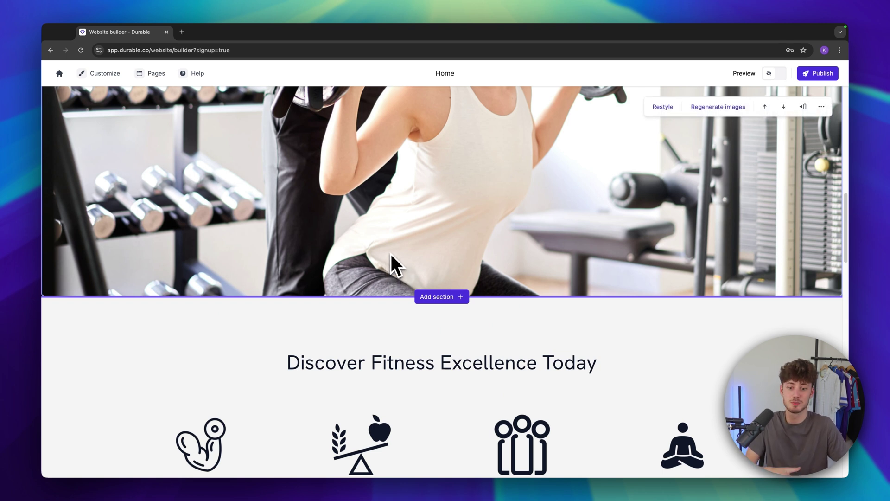
{"action": "scroll", "coordinate": [392, 265], "scroll_direction": "up", "scroll_amount": 8}
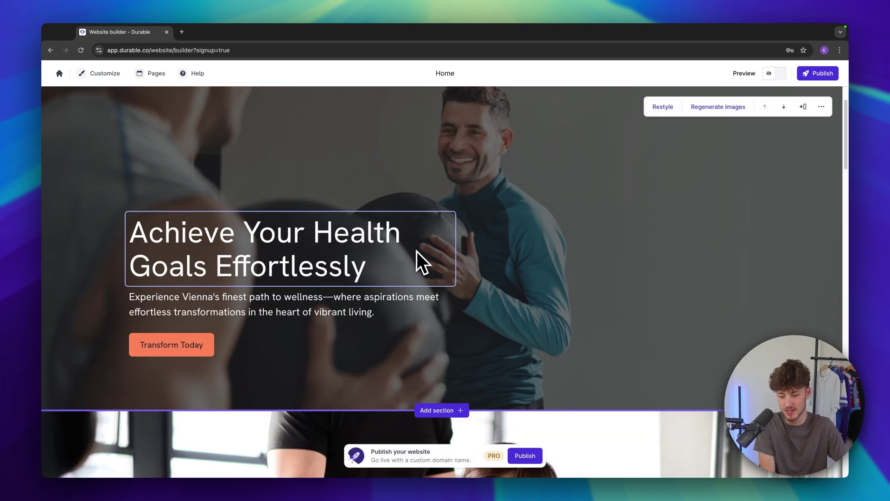
{"action": "scroll", "coordinate": [419, 262], "scroll_direction": "down", "scroll_amount": 3}
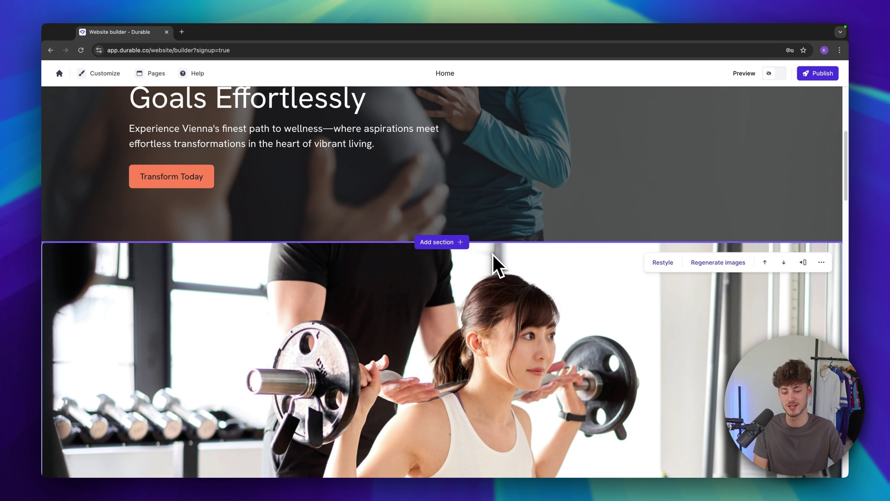
{"action": "scroll", "coordinate": [494, 260], "scroll_direction": "up", "scroll_amount": 5}
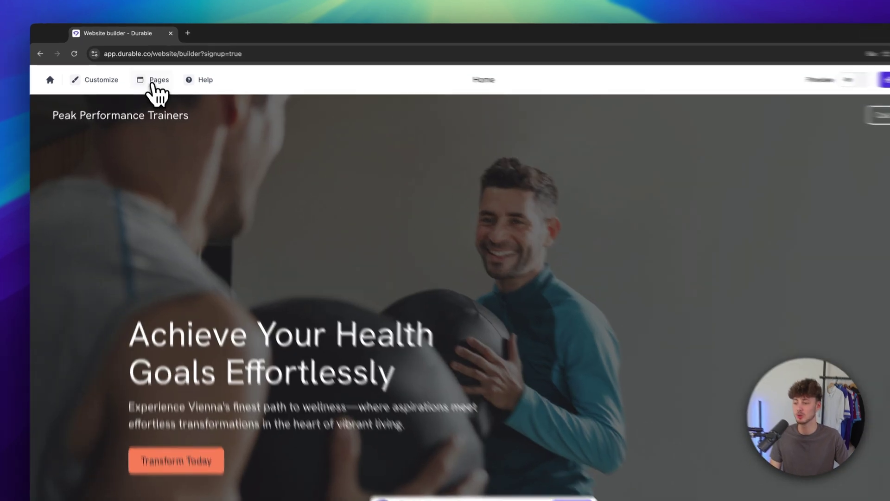
Create a new blank page for the website
{"action": "left_click", "coordinate": [153, 73]}
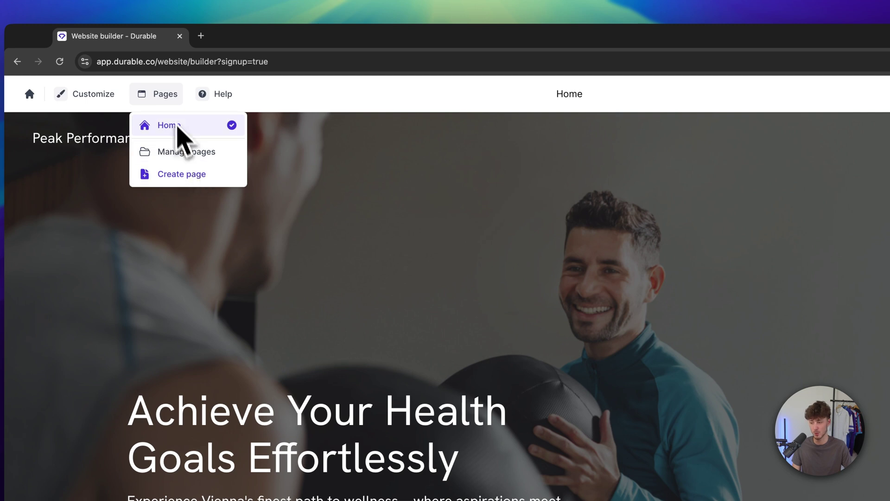
{"action": "left_click", "coordinate": [156, 96]}
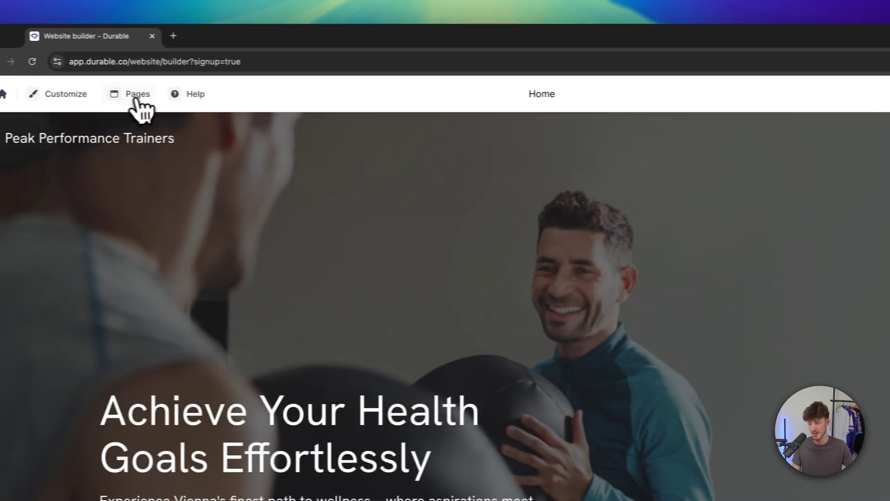
{"action": "left_click", "coordinate": [149, 95]}
{"action": "left_click", "coordinate": [153, 176]}
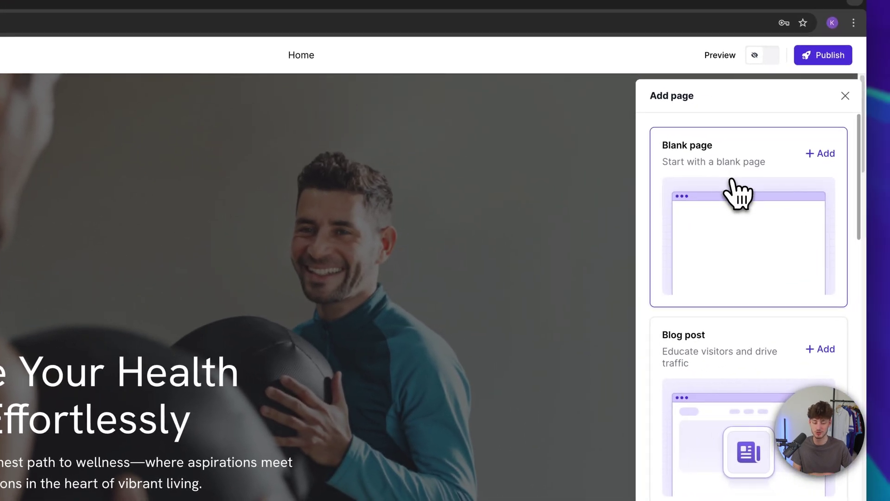
{"action": "left_click", "coordinate": [734, 183]}
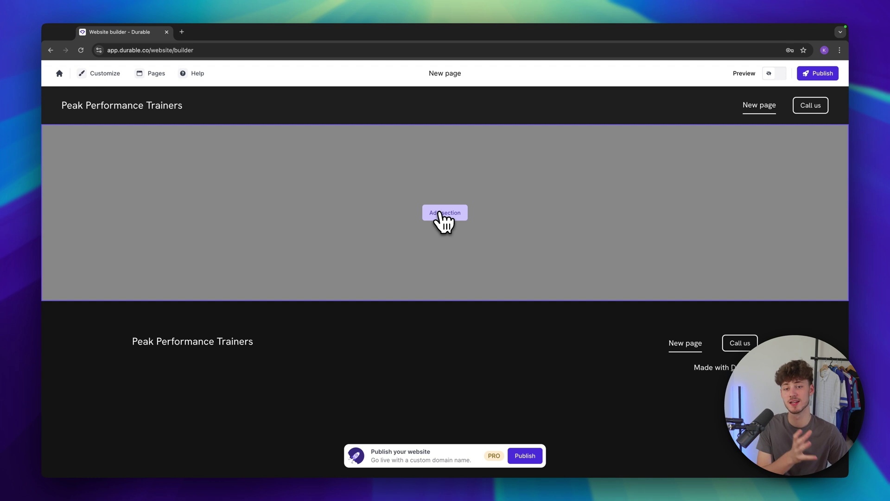
Add a Team members section to the empty new page
{"action": "left_click", "coordinate": [448, 213]}
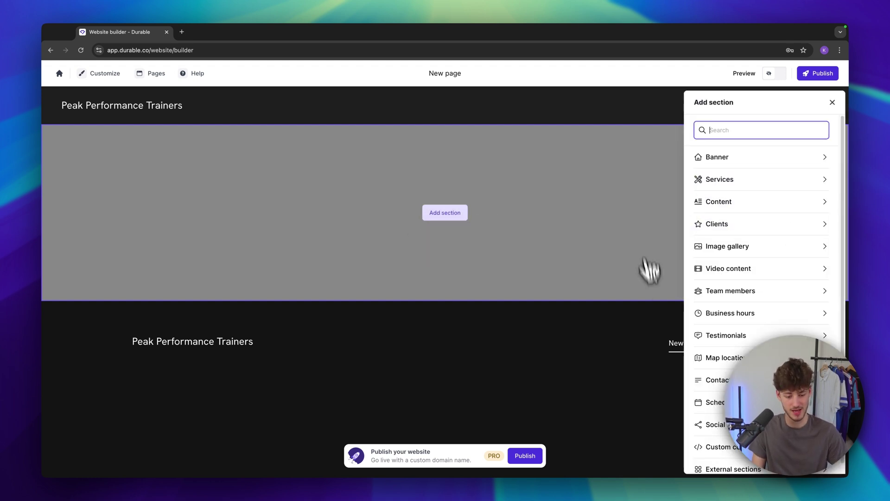
{"action": "left_click", "coordinate": [747, 293]}
{"action": "left_click", "coordinate": [769, 139]}
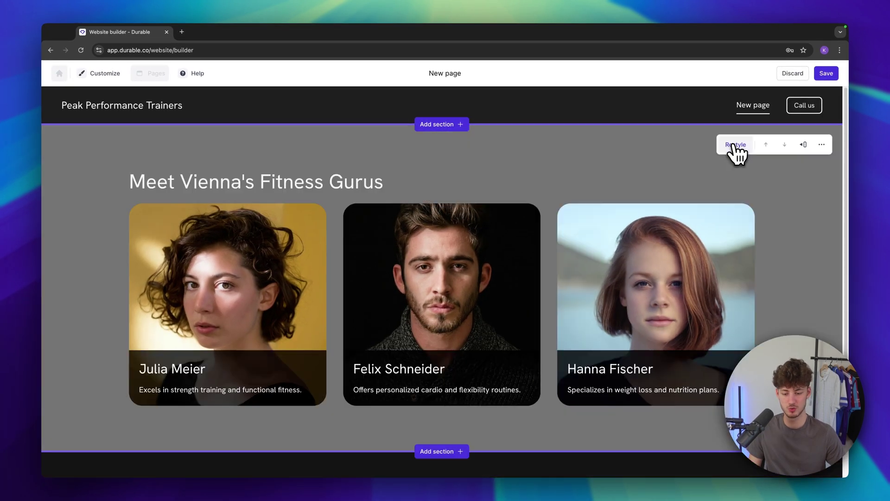
Restyle the team section to a light layout with a centered headline and centered text below the photos, and save the website
{"action": "left_click", "coordinate": [736, 144]}
{"action": "left_click", "coordinate": [736, 145]}
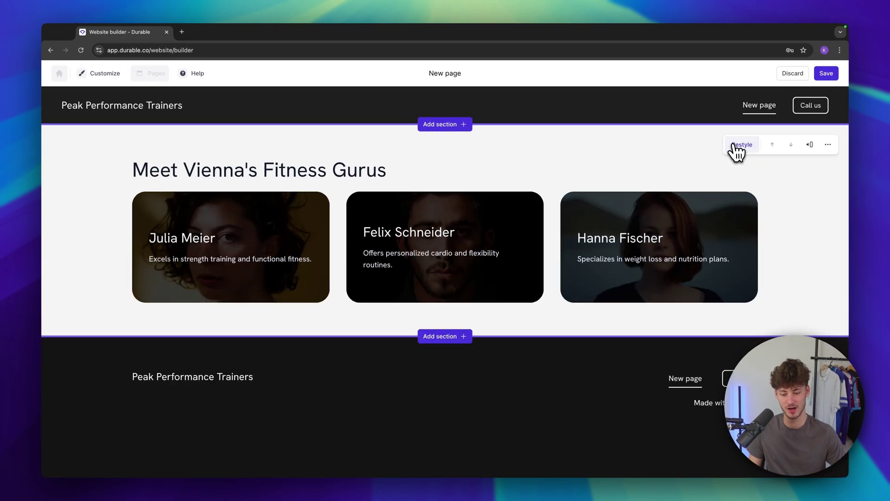
{"action": "left_click", "coordinate": [736, 145]}
{"action": "left_click", "coordinate": [735, 144]}
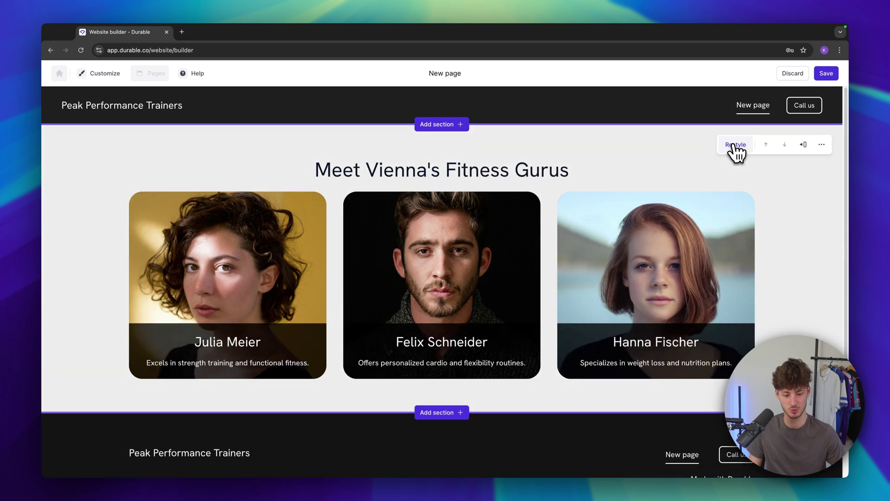
{"action": "left_click", "coordinate": [735, 144]}
{"action": "left_click", "coordinate": [736, 144]}
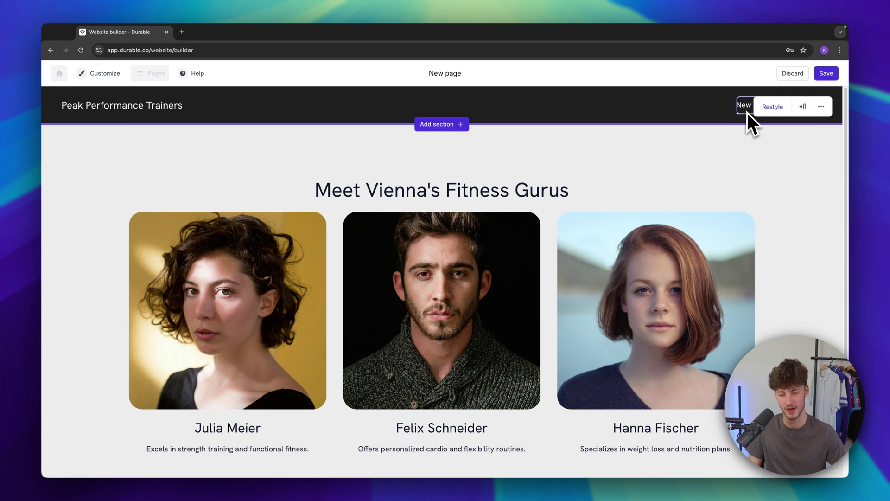
{"action": "left_click", "coordinate": [826, 74]}
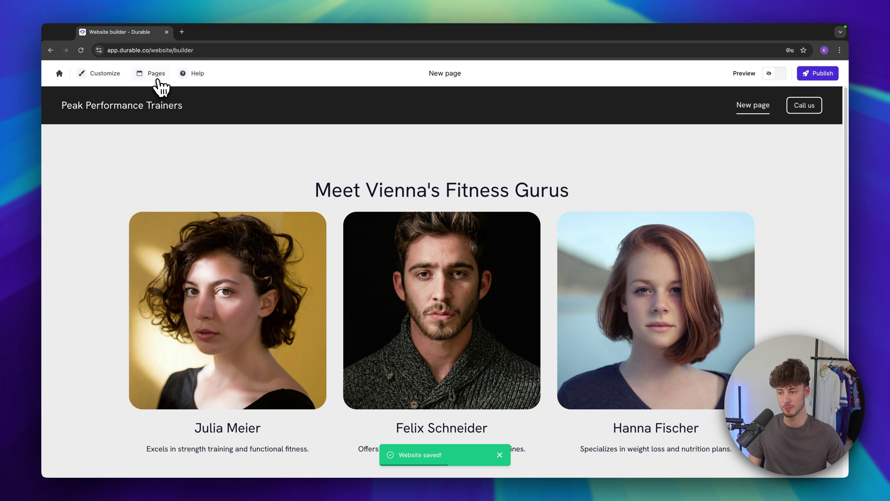
In the new page's settings, set the label to "Our Team" and the slug to "our-team"
{"action": "left_click", "coordinate": [157, 81]}
{"action": "left_click", "coordinate": [149, 128]}
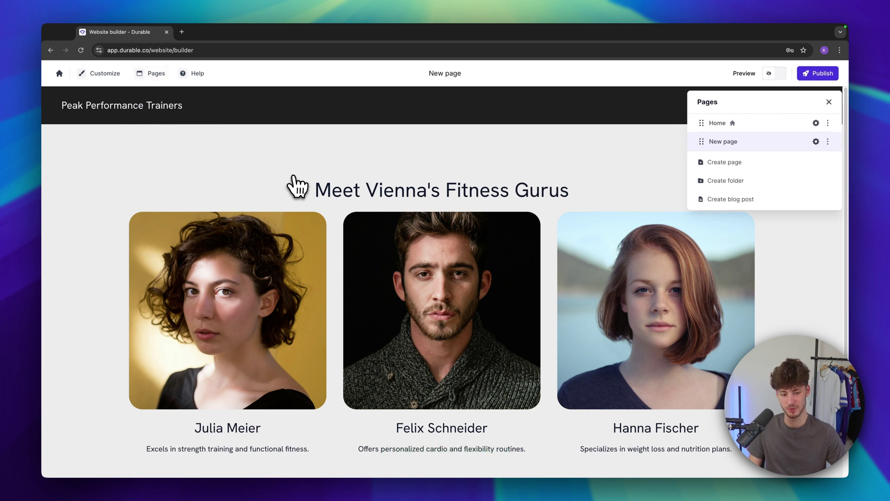
{"action": "left_click", "coordinate": [816, 141]}
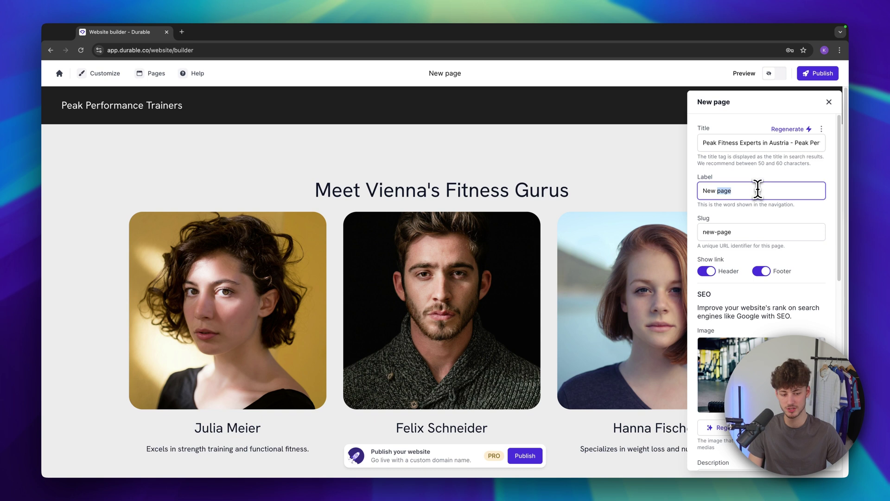
{"action": "type", "text": "Our Team"}
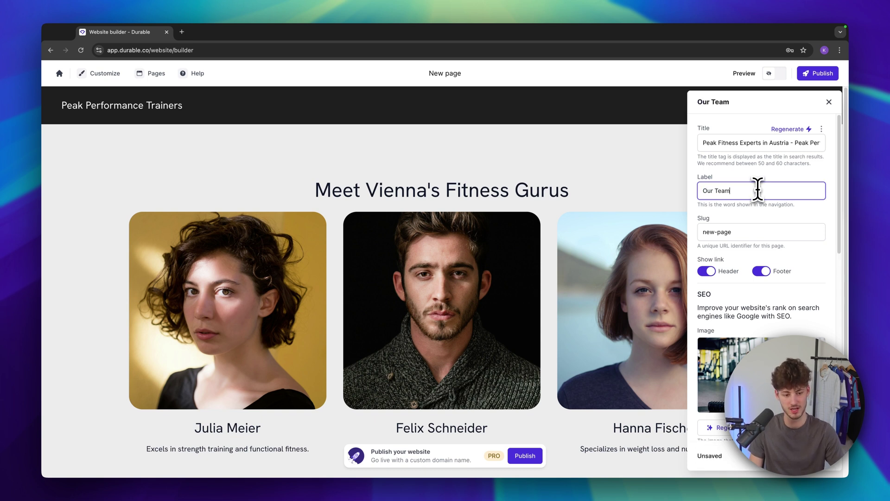
{"action": "left_click", "coordinate": [722, 230]}
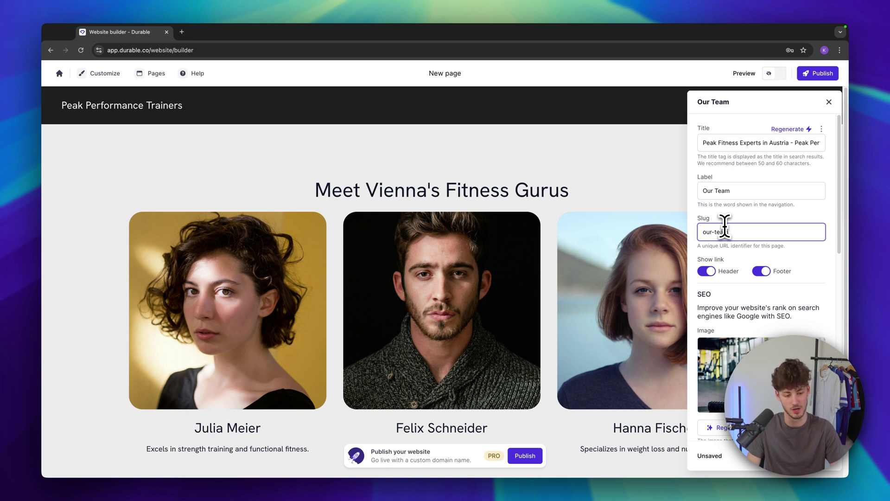
Regenerate the team page's title with AI, look through its SEO and code options, and save the page settings
{"action": "left_click", "coordinate": [790, 129]}
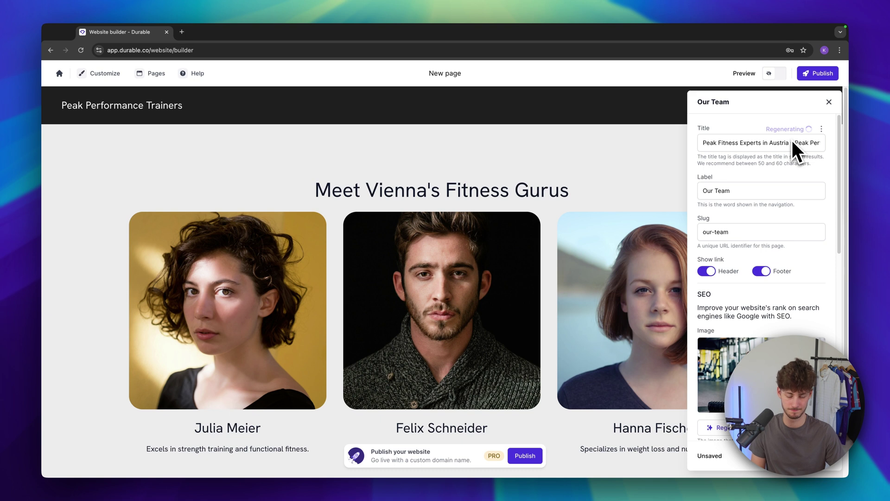
{"action": "scroll", "coordinate": [787, 188], "scroll_direction": "down", "scroll_amount": 3}
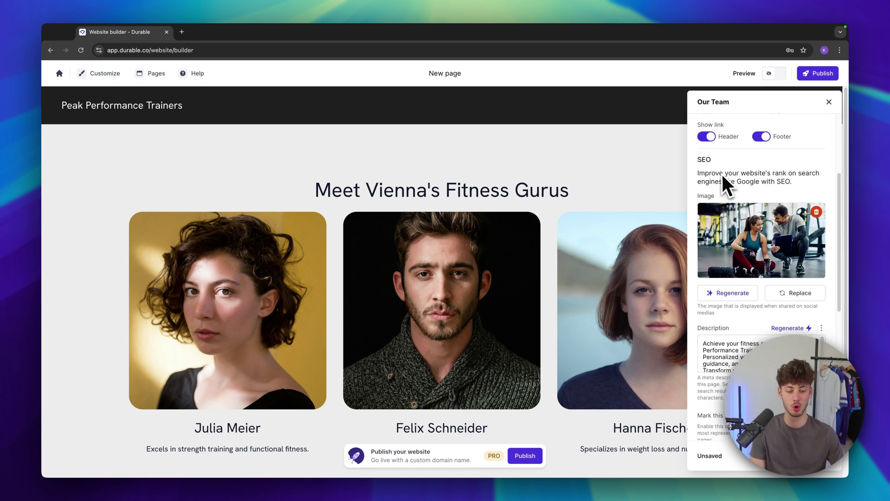
{"action": "scroll", "coordinate": [768, 219], "scroll_direction": "down", "scroll_amount": 6}
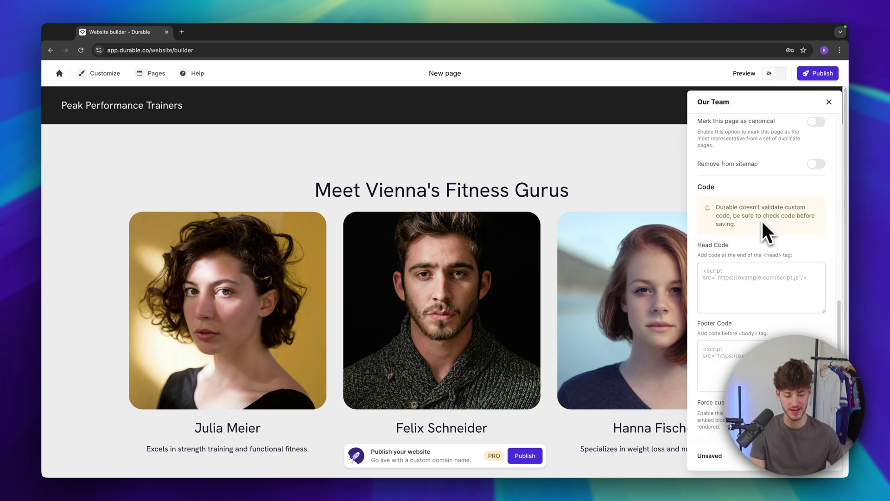
{"action": "scroll", "coordinate": [762, 222], "scroll_direction": "up", "scroll_amount": 7}
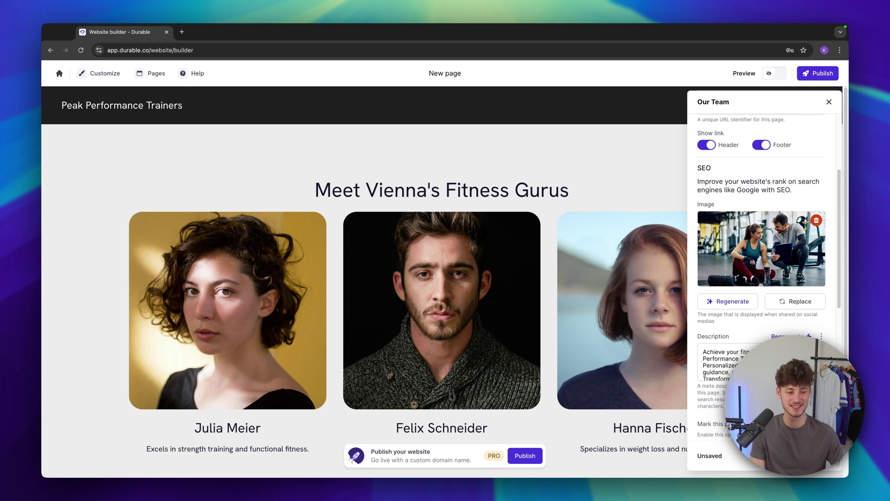
{"action": "left_click", "coordinate": [835, 457]}
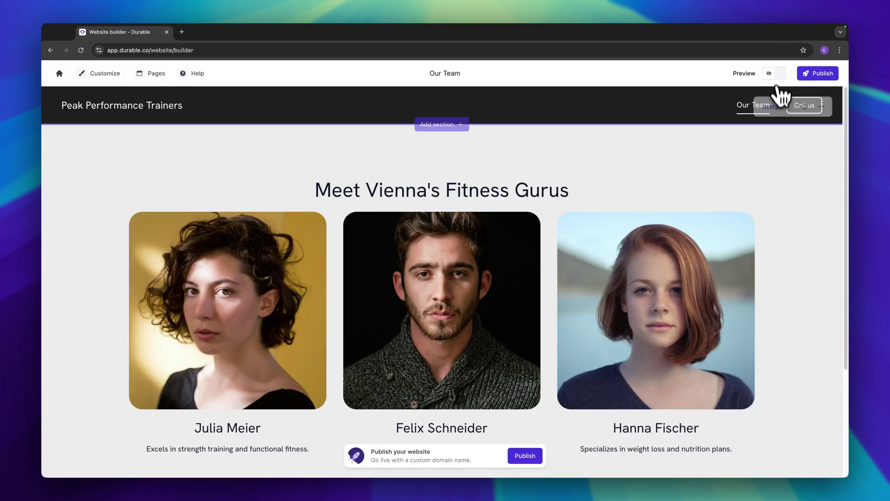
Preview the Our Team page to watch its entrance animations and return to editing
{"action": "left_click", "coordinate": [774, 74]}
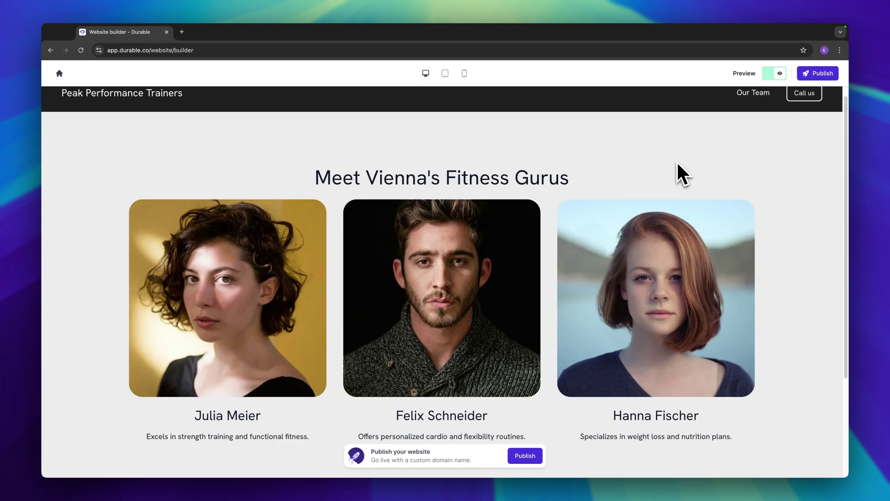
{"action": "scroll", "coordinate": [681, 174], "scroll_direction": "up", "scroll_amount": 1}
{"action": "left_click", "coordinate": [779, 75]}
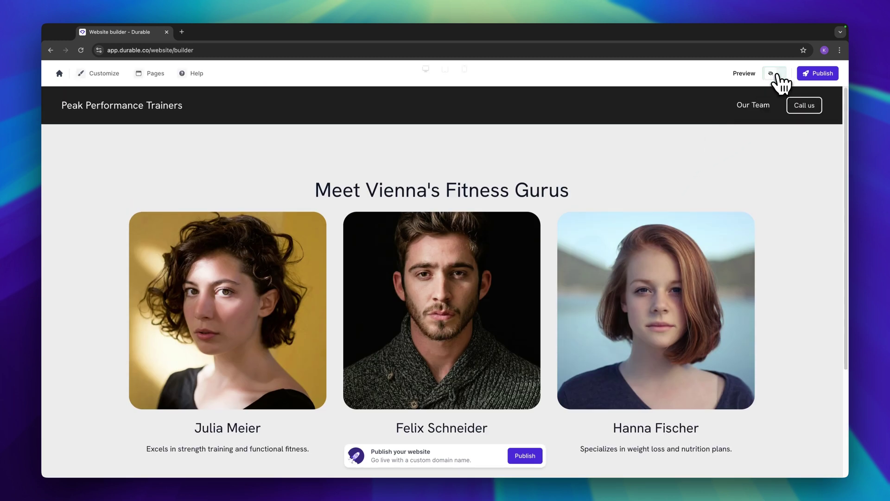
{"action": "left_click", "coordinate": [779, 74]}
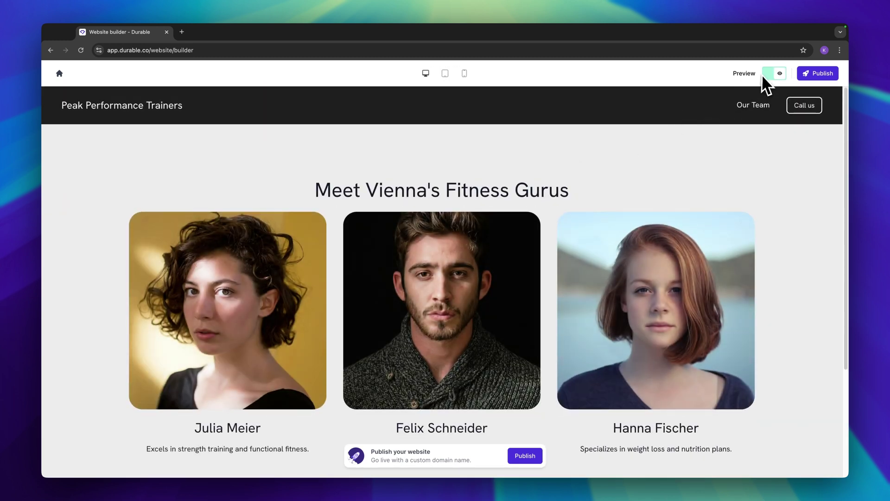
{"action": "left_click", "coordinate": [768, 77]}
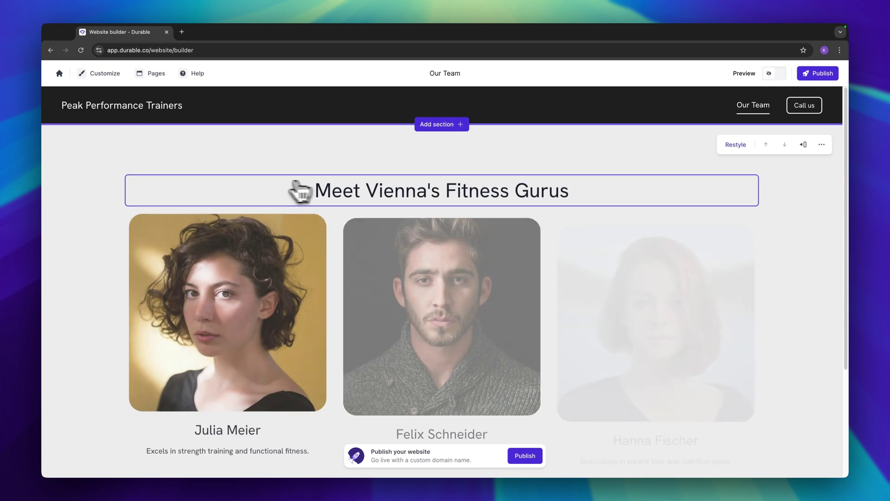
Set the team members section's animation style to Fade in and save the website
{"action": "left_click", "coordinate": [241, 175]}
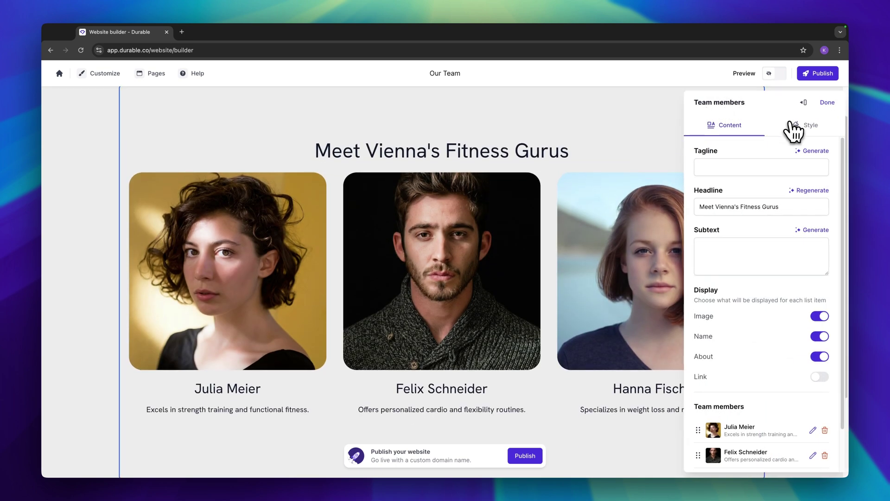
{"action": "left_click", "coordinate": [791, 124]}
{"action": "scroll", "coordinate": [803, 347], "scroll_direction": "down", "scroll_amount": 3}
{"action": "left_click", "coordinate": [749, 325]}
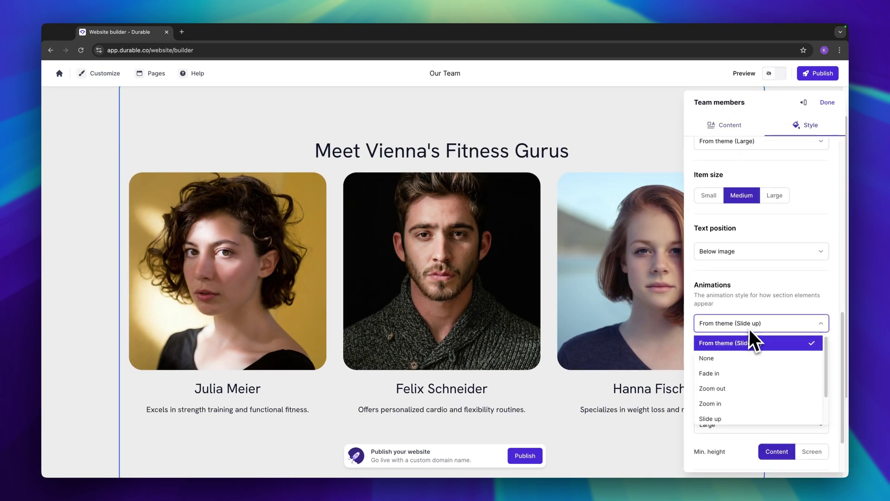
{"action": "scroll", "coordinate": [766, 378], "scroll_direction": "down", "scroll_amount": 2}
{"action": "scroll", "coordinate": [746, 400], "scroll_direction": "up", "scroll_amount": 2}
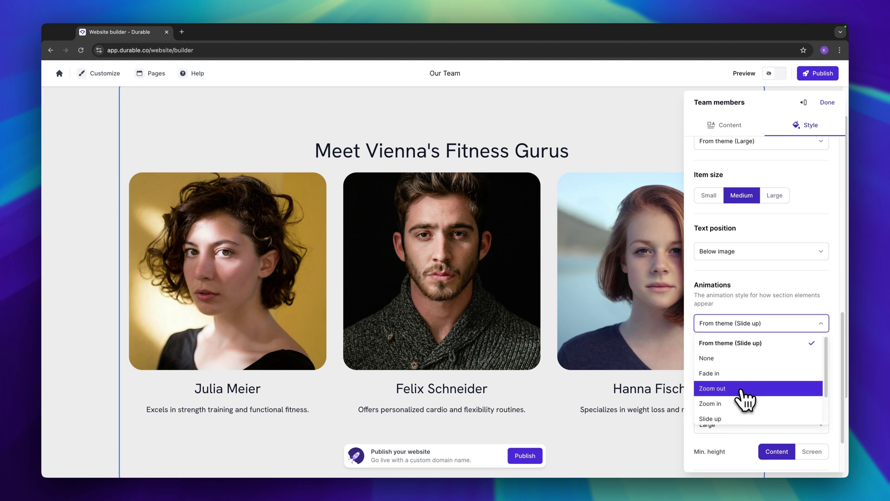
{"action": "scroll", "coordinate": [760, 403], "scroll_direction": "down", "scroll_amount": 2}
{"action": "scroll", "coordinate": [755, 394], "scroll_direction": "up", "scroll_amount": 2}
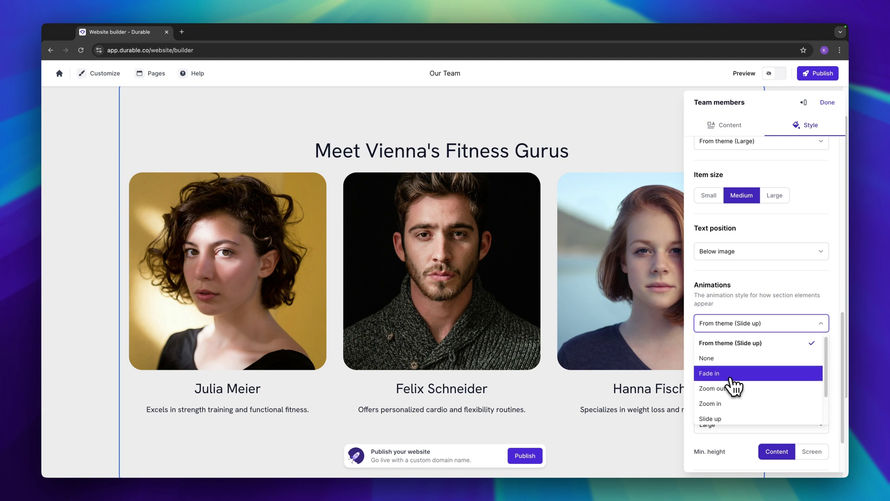
{"action": "left_click", "coordinate": [729, 373]}
{"action": "left_click", "coordinate": [737, 123]}
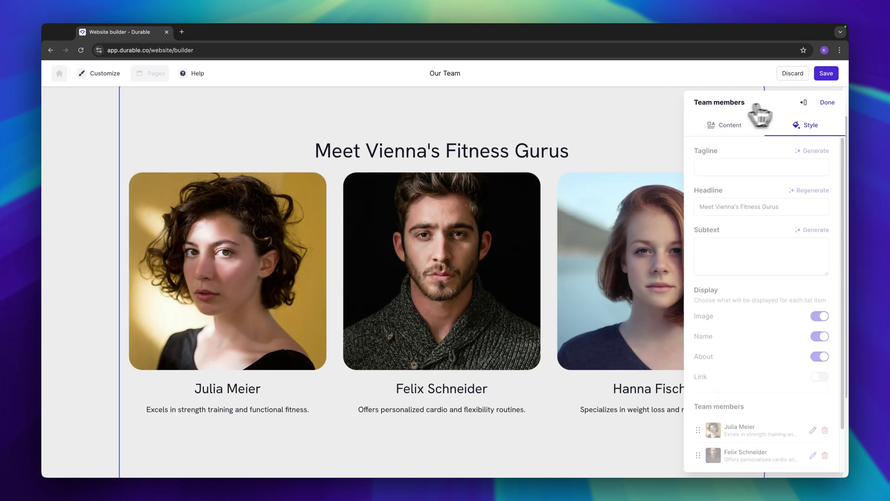
{"action": "left_click", "coordinate": [827, 75]}
Preview the Our Team page to check its entrance animation and return to editing
{"action": "scroll", "coordinate": [350, 246], "scroll_direction": "down", "scroll_amount": 4}
{"action": "scroll", "coordinate": [556, 186], "scroll_direction": "up", "scroll_amount": 4}
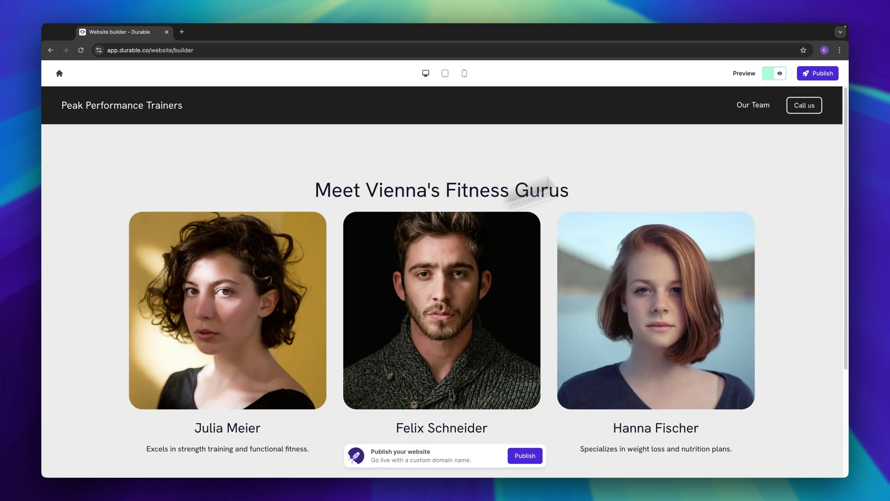
{"action": "left_click", "coordinate": [784, 73]}
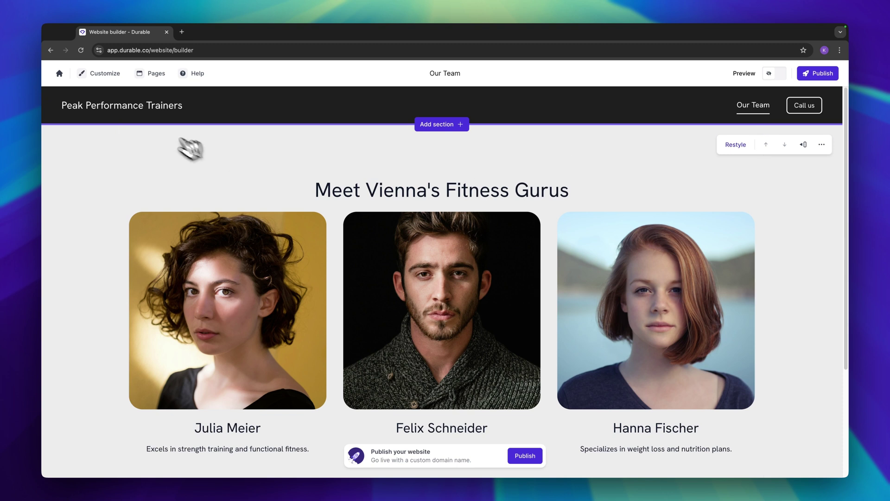
Look at the header's logo settings, close them, and switch to the Home page
{"action": "left_click", "coordinate": [157, 110]}
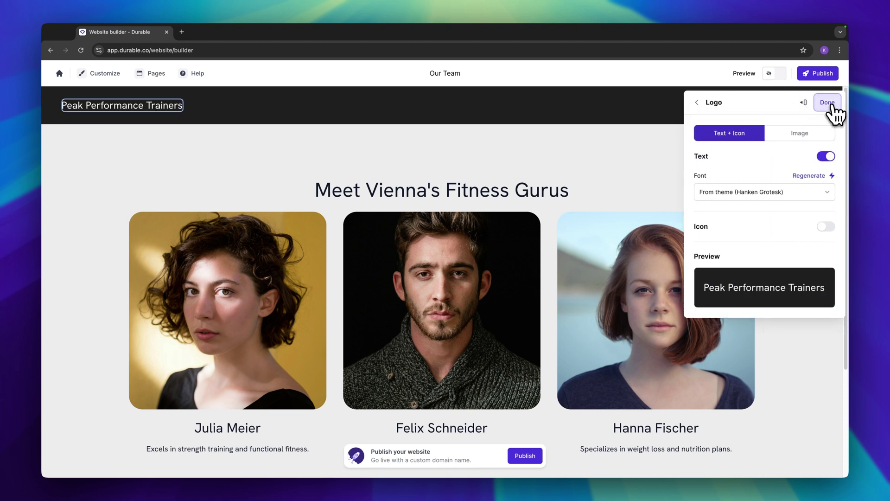
{"action": "left_click", "coordinate": [829, 103]}
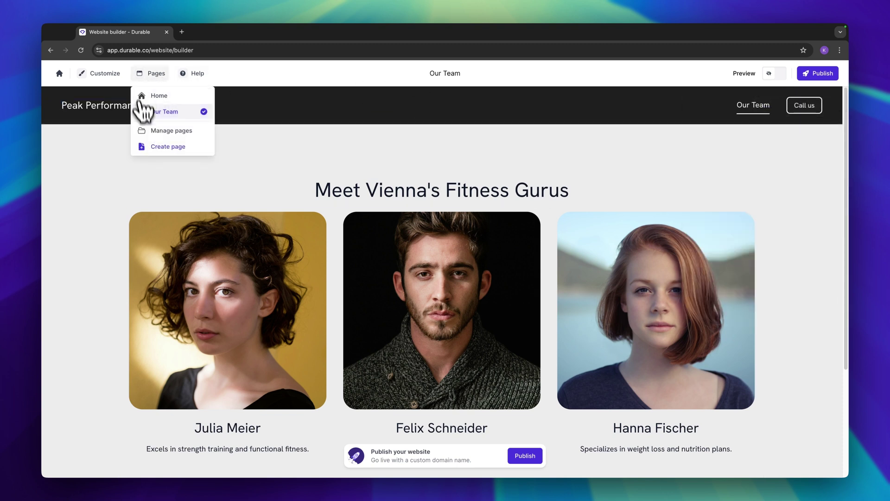
{"action": "left_click", "coordinate": [182, 96]}
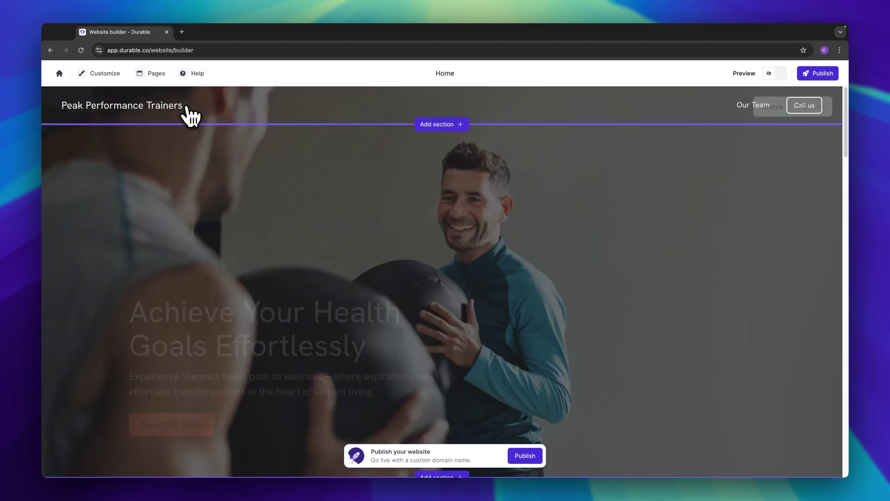
Preview the Home page and look through its sections and animations
{"action": "left_click", "coordinate": [779, 77]}
{"action": "scroll", "coordinate": [668, 180], "scroll_direction": "down", "scroll_amount": 12}
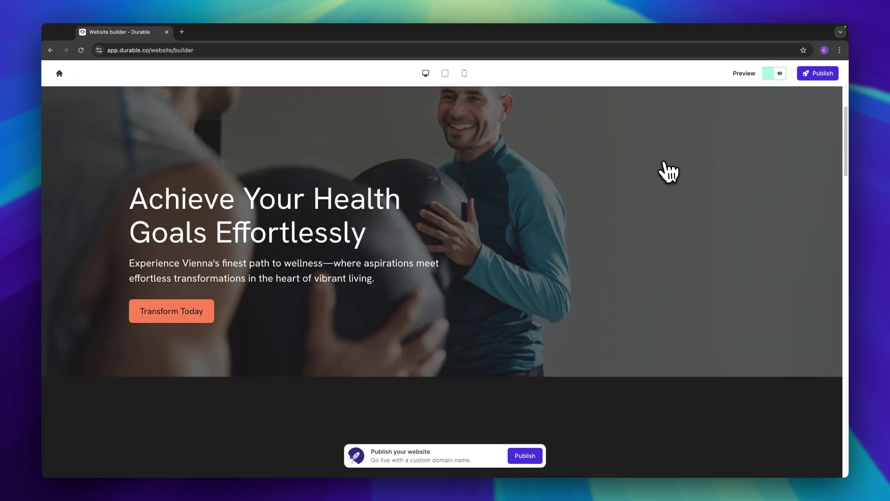
{"action": "scroll", "coordinate": [668, 195], "scroll_direction": "down", "scroll_amount": 10}
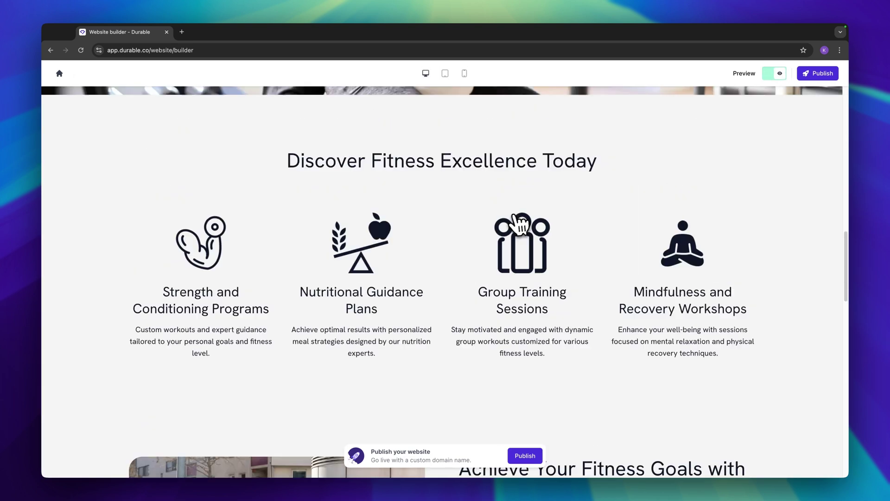
{"action": "scroll", "coordinate": [531, 231], "scroll_direction": "down", "scroll_amount": 10}
{"action": "scroll", "coordinate": [552, 229], "scroll_direction": "up", "scroll_amount": 14}
{"action": "scroll", "coordinate": [534, 190], "scroll_direction": "up", "scroll_amount": 12}
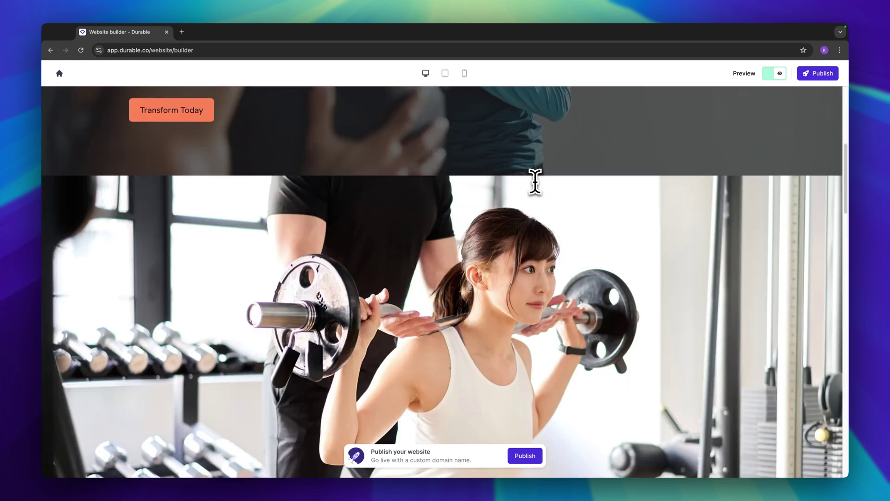
Test the site name, Our Team and Call us links in the previewed header and return to editing
{"action": "left_click_drag", "start_coordinate": [58, 104], "coordinate": [244, 123]}
{"action": "left_click", "coordinate": [88, 107]}
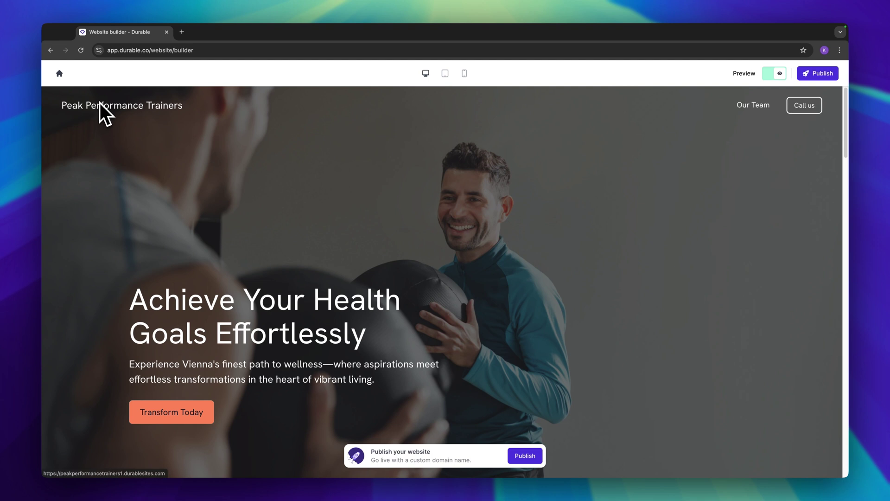
{"action": "left_click", "coordinate": [761, 110]}
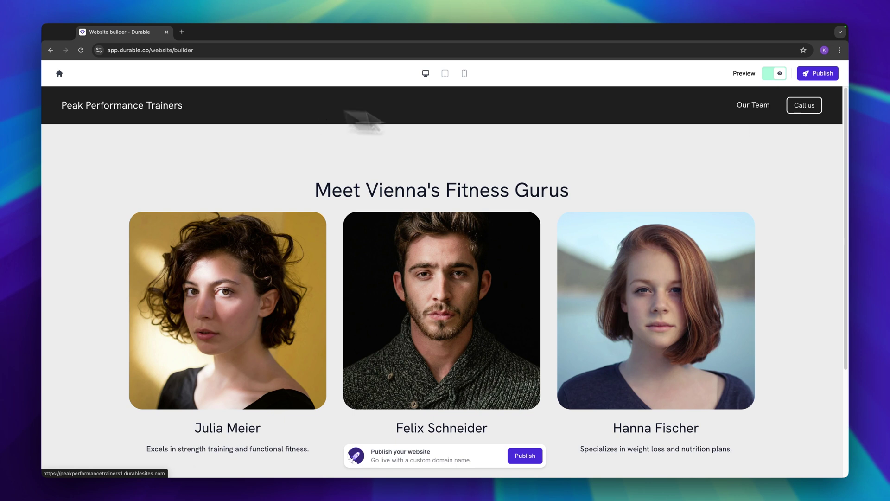
{"action": "left_click", "coordinate": [805, 112]}
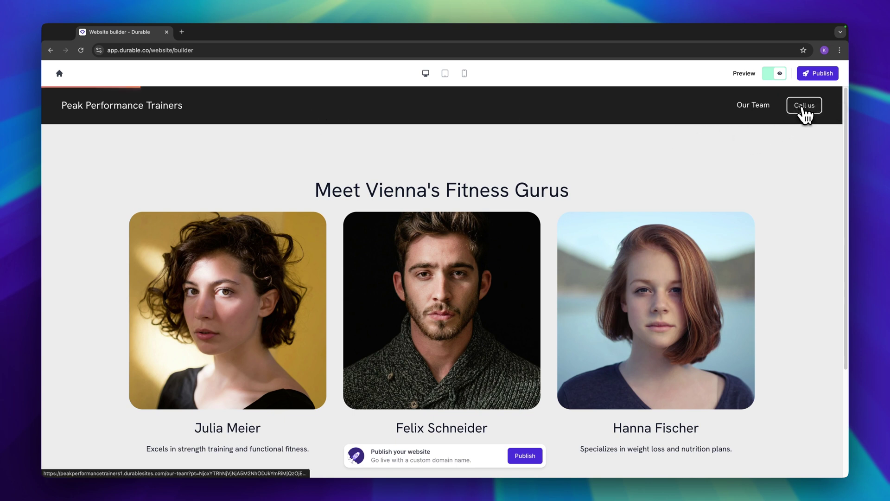
{"action": "left_click", "coordinate": [809, 119]}
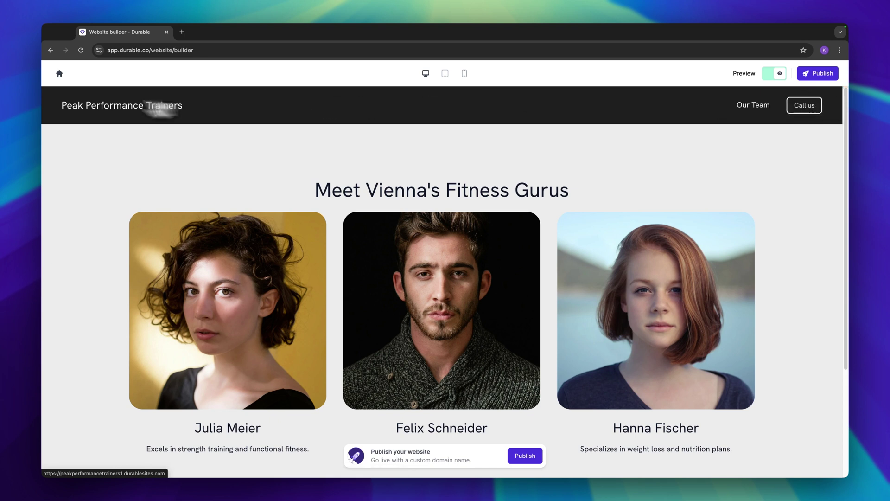
{"action": "left_click", "coordinate": [817, 116]}
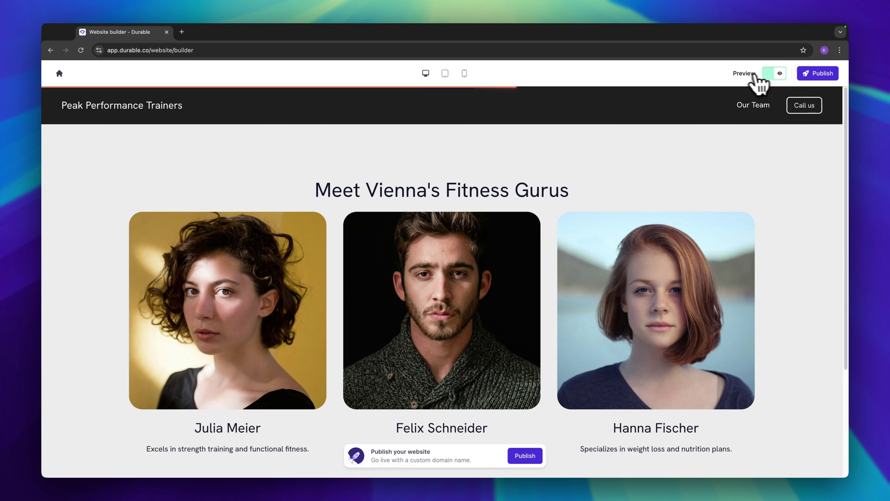
{"action": "left_click", "coordinate": [782, 73]}
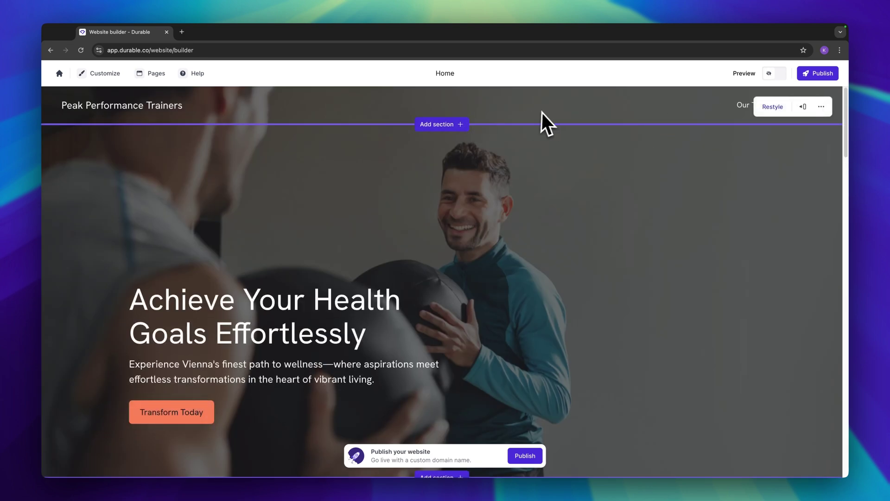
Open the settings of the Call us button in the Home page's header content
{"action": "left_click", "coordinate": [822, 107]}
{"action": "left_click", "coordinate": [788, 124]}
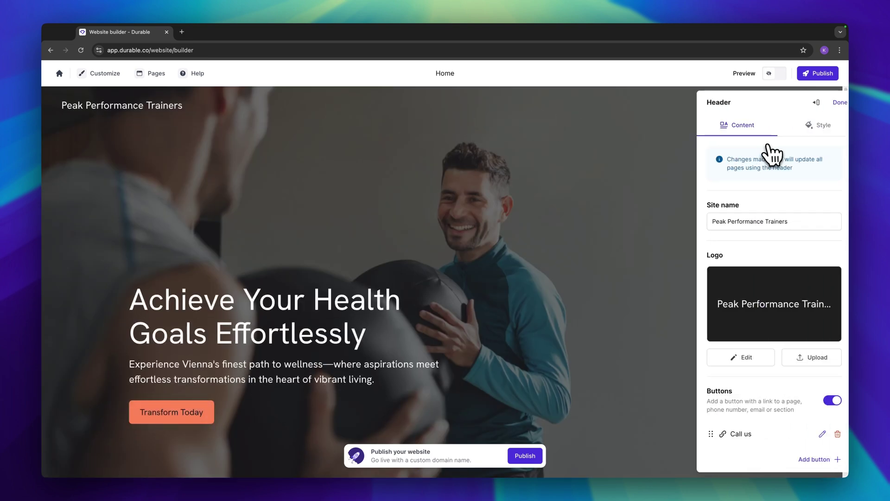
{"action": "scroll", "coordinate": [784, 287], "scroll_direction": "down", "scroll_amount": 2}
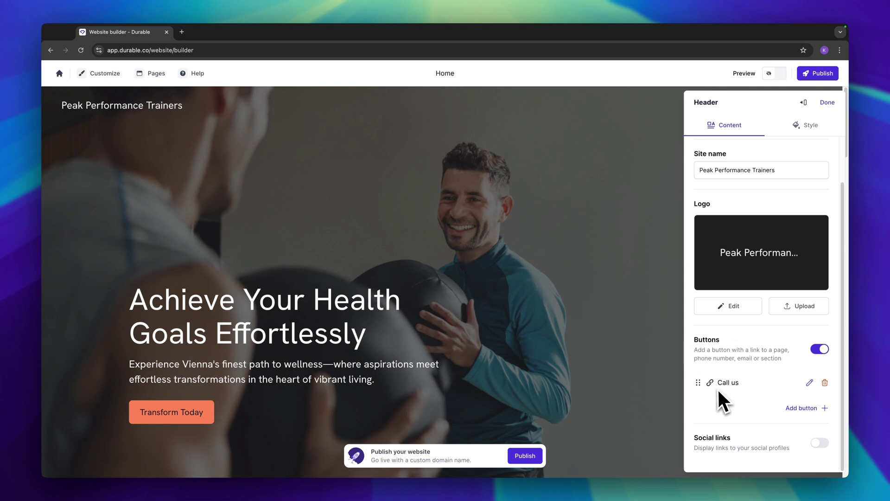
{"action": "left_click", "coordinate": [810, 383]}
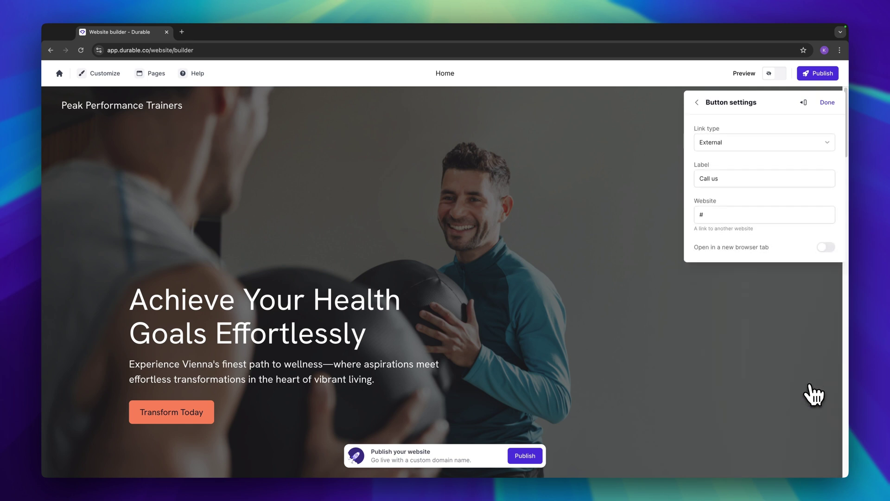
Try the Page, External and Email link types for the Call us button
{"action": "left_click", "coordinate": [714, 144]}
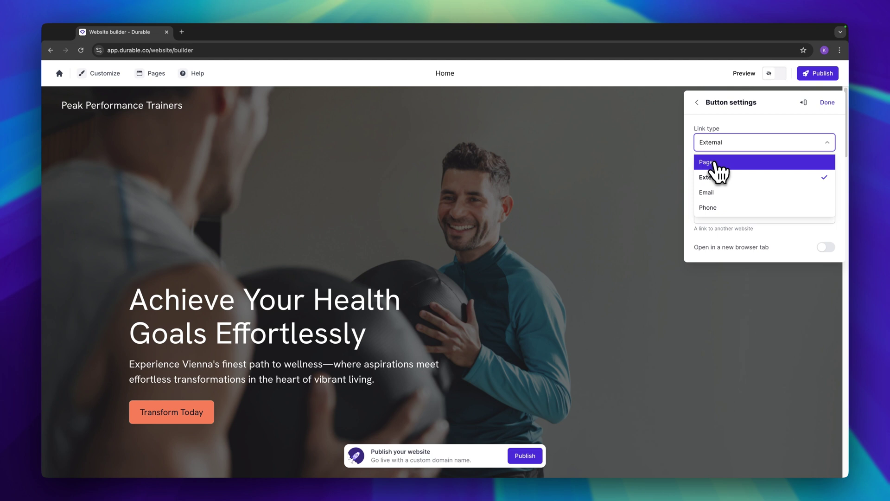
{"action": "left_click", "coordinate": [723, 163]}
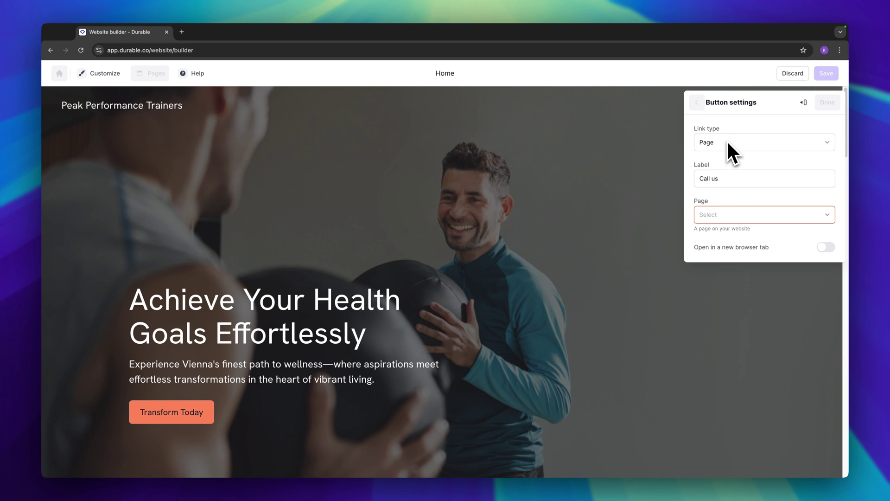
{"action": "triple_click", "coordinate": [750, 103]}
{"action": "left_click", "coordinate": [752, 140]}
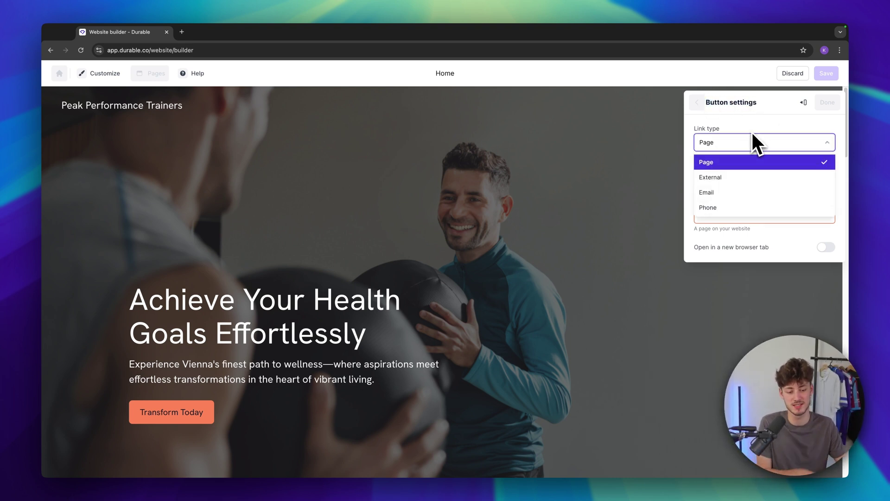
{"action": "left_click", "coordinate": [730, 178]}
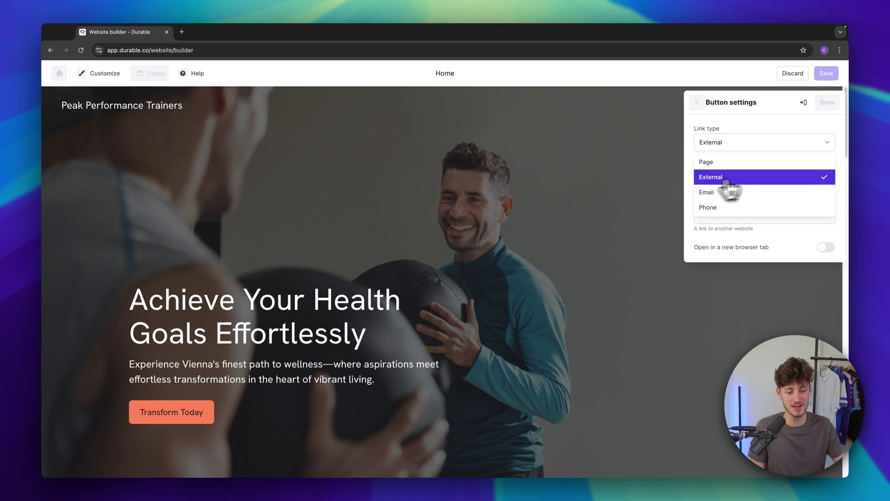
{"action": "left_click", "coordinate": [731, 210]}
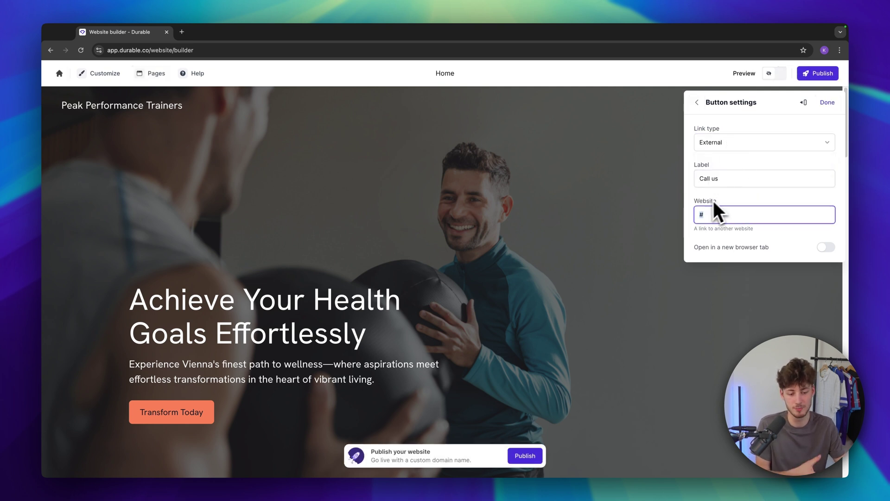
{"action": "left_click", "coordinate": [739, 142]}
{"action": "left_click", "coordinate": [723, 193]}
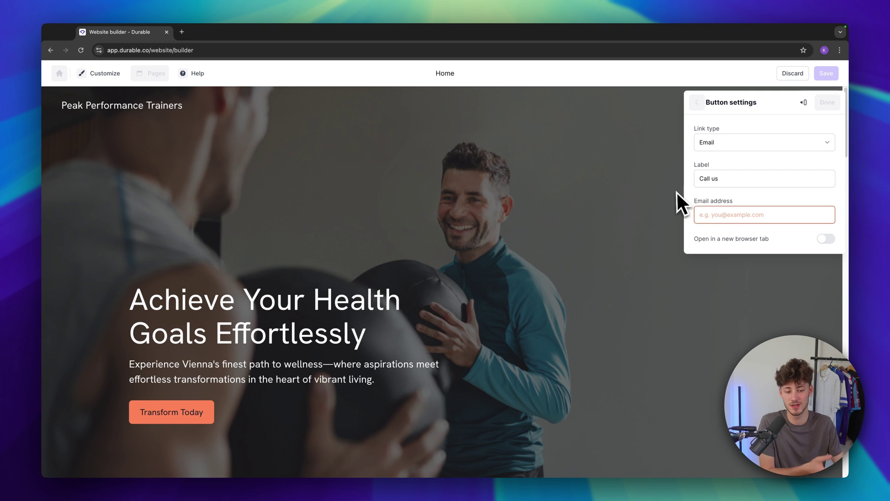
Set the Call us button's link type to Phone, enter the phone number, and save the website
{"action": "left_click", "coordinate": [734, 141]}
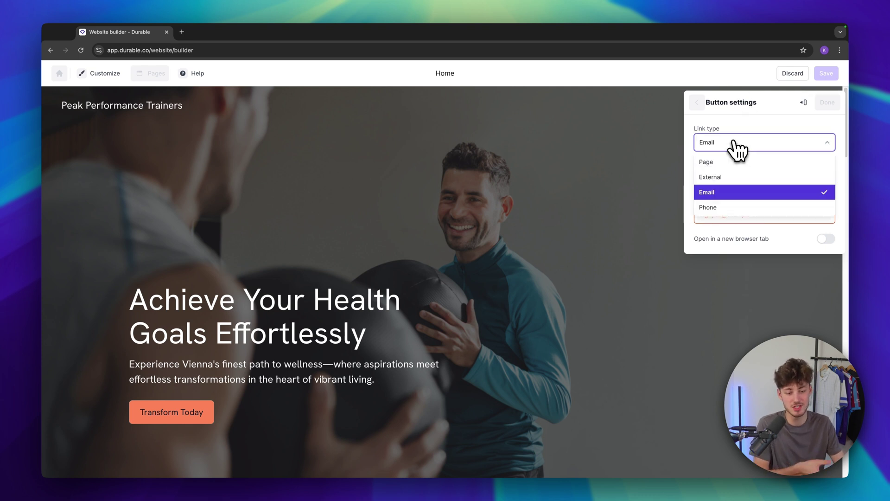
{"action": "left_click", "coordinate": [744, 208]}
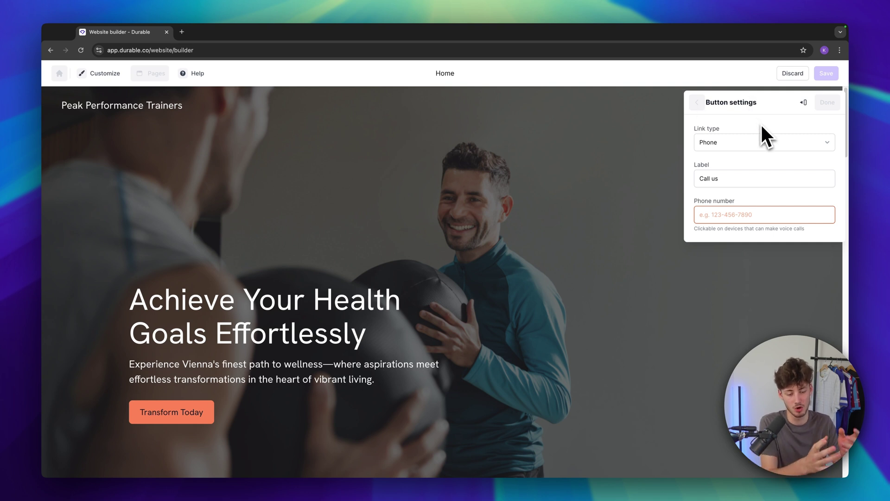
{"action": "left_click", "coordinate": [740, 214]}
{"action": "key", "text": "super+v"}
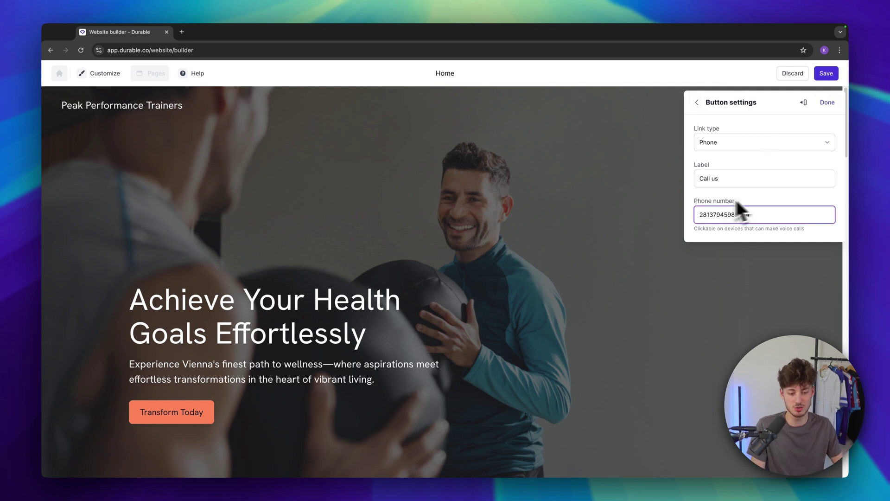
{"action": "left_click", "coordinate": [830, 74]}
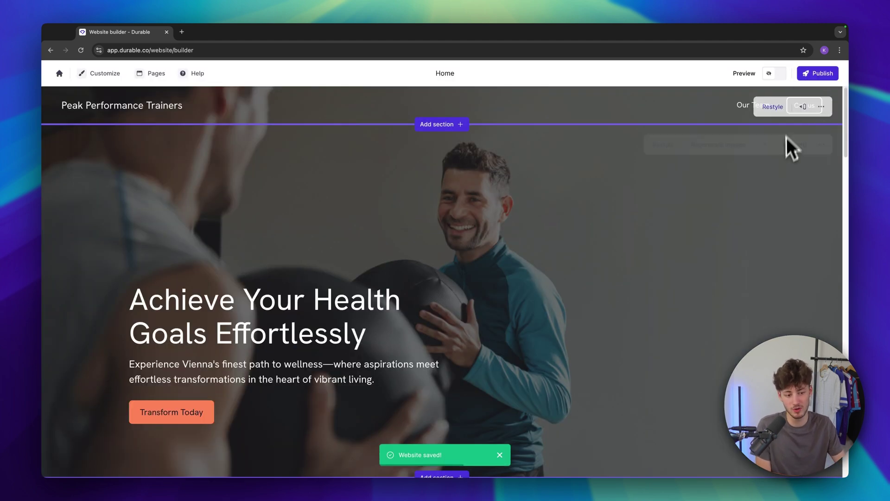
Preview the Home page and check the phone link of the Call us button
{"action": "left_click", "coordinate": [782, 73]}
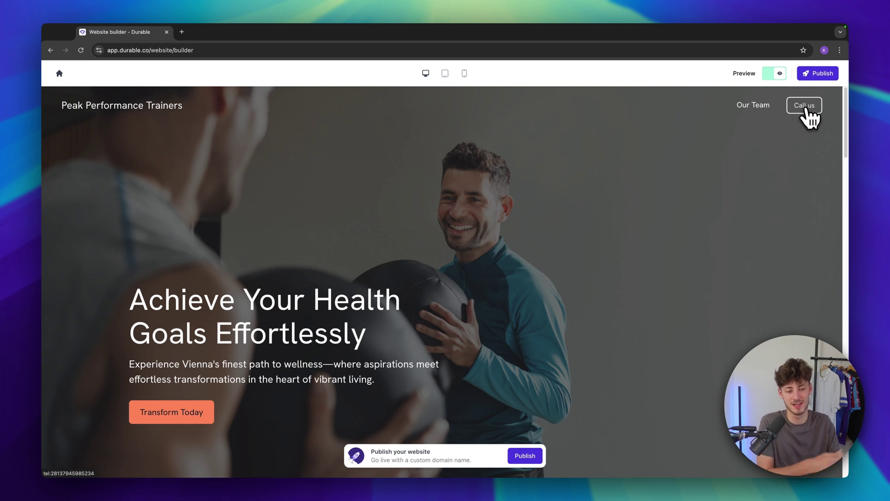
{"action": "scroll", "coordinate": [478, 156], "scroll_direction": "down", "scroll_amount": 10}
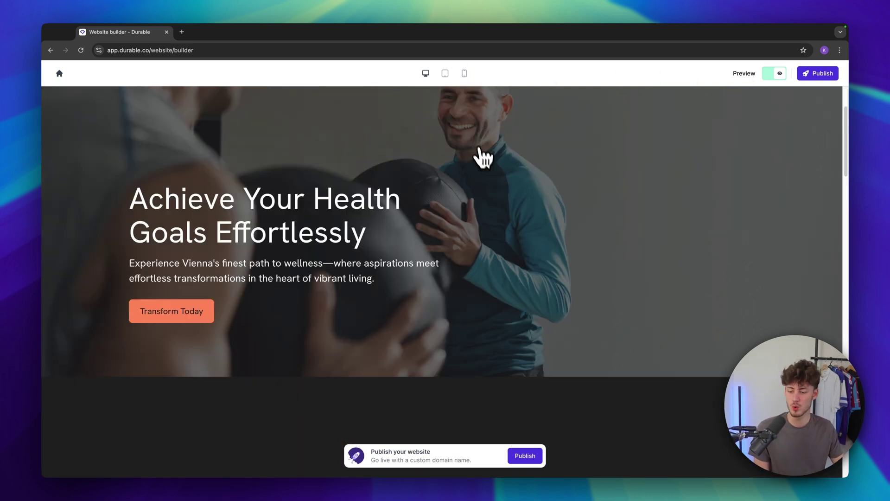
{"action": "scroll", "coordinate": [482, 160], "scroll_direction": "up", "scroll_amount": 10}
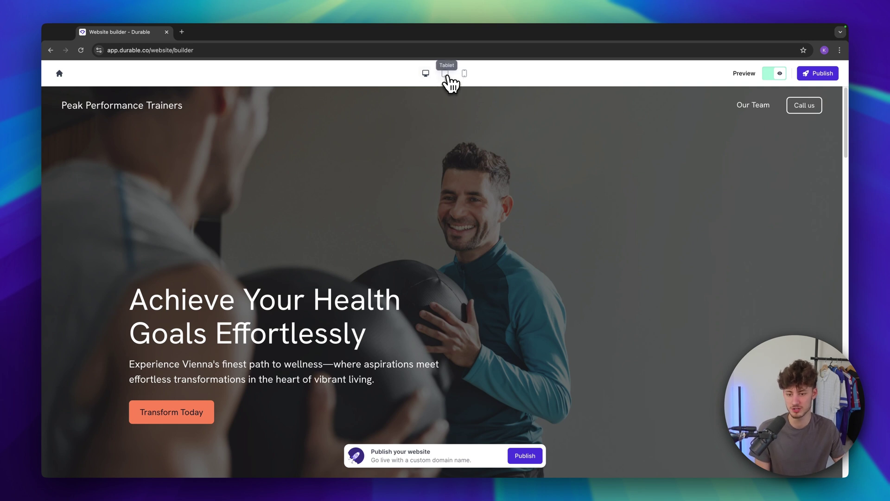
Preview the Home page in the tablet layout and look through its sections
{"action": "left_click", "coordinate": [446, 75]}
{"action": "scroll", "coordinate": [520, 232], "scroll_direction": "down", "scroll_amount": 10}
{"action": "scroll", "coordinate": [517, 232], "scroll_direction": "up", "scroll_amount": 10}
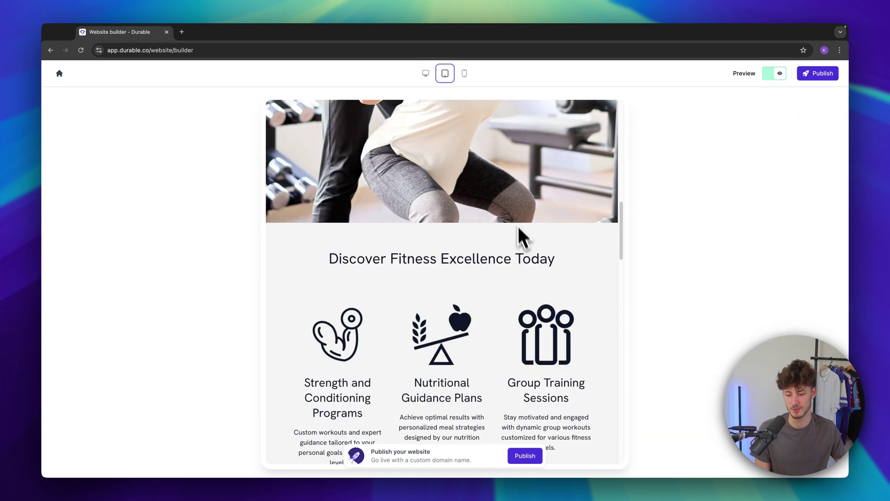
Preview the Home page in the mobile layout and examine its headings, text and service icons down to the footer
{"action": "left_click", "coordinate": [464, 74]}
{"action": "scroll", "coordinate": [473, 260], "scroll_direction": "down", "scroll_amount": 10}
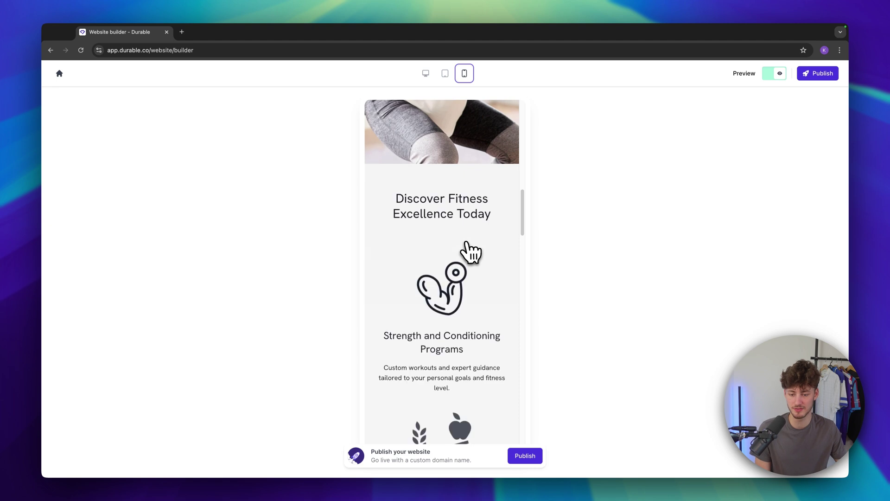
{"action": "scroll", "coordinate": [467, 267], "scroll_direction": "down", "scroll_amount": 10}
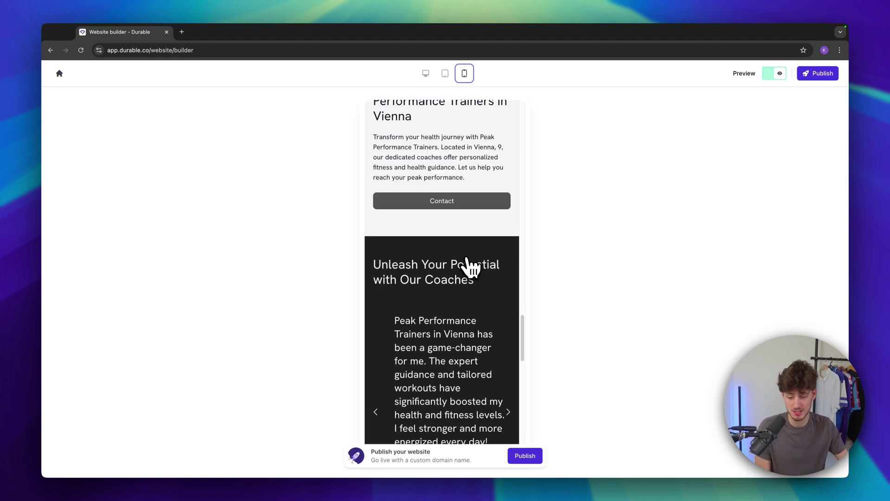
{"action": "scroll", "coordinate": [480, 274], "scroll_direction": "up", "scroll_amount": 4}
{"action": "scroll", "coordinate": [483, 269], "scroll_direction": "down", "scroll_amount": 5}
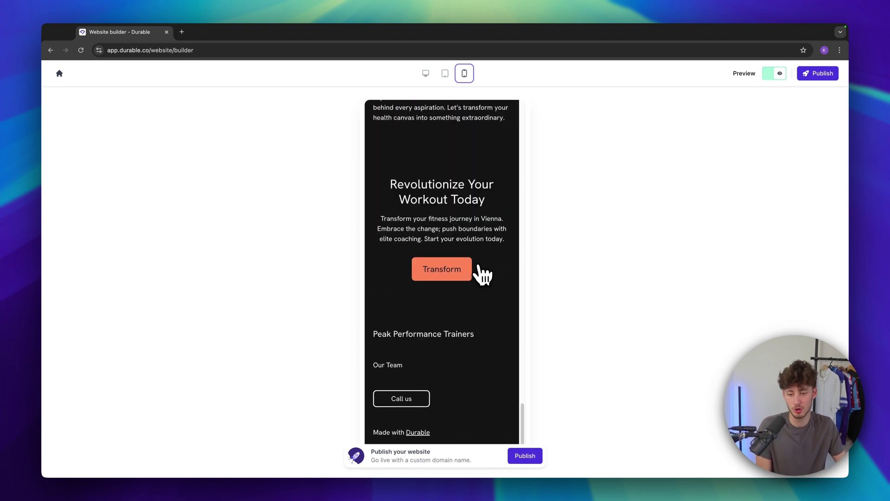
{"action": "scroll", "coordinate": [482, 268], "scroll_direction": "up", "scroll_amount": 10}
{"action": "scroll", "coordinate": [482, 267], "scroll_direction": "up", "scroll_amount": 10}
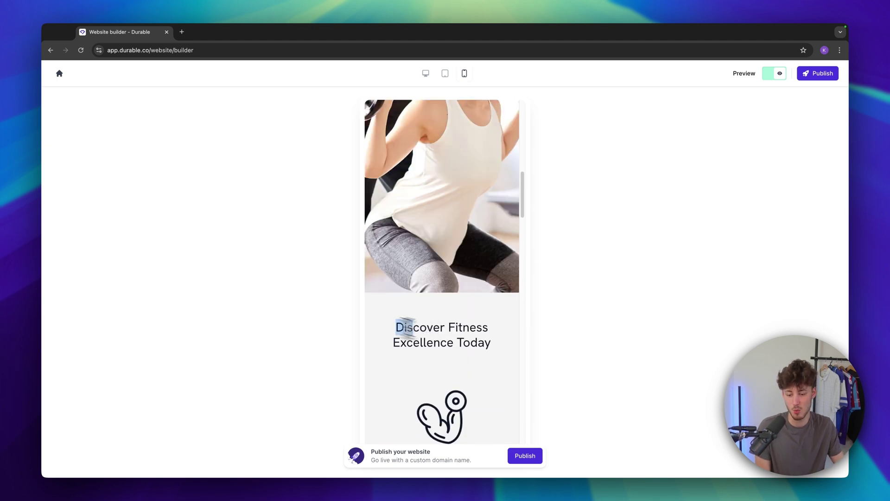
{"action": "left_click_drag", "start_coordinate": [414, 328], "coordinate": [462, 328]}
{"action": "scroll", "coordinate": [480, 344], "scroll_direction": "down", "scroll_amount": 4}
{"action": "left_click", "coordinate": [500, 272]}
{"action": "scroll", "coordinate": [500, 271], "scroll_direction": "down", "scroll_amount": 4}
{"action": "scroll", "coordinate": [462, 214], "scroll_direction": "up", "scroll_amount": 5}
{"action": "scroll", "coordinate": [462, 214], "scroll_direction": "down", "scroll_amount": 4}
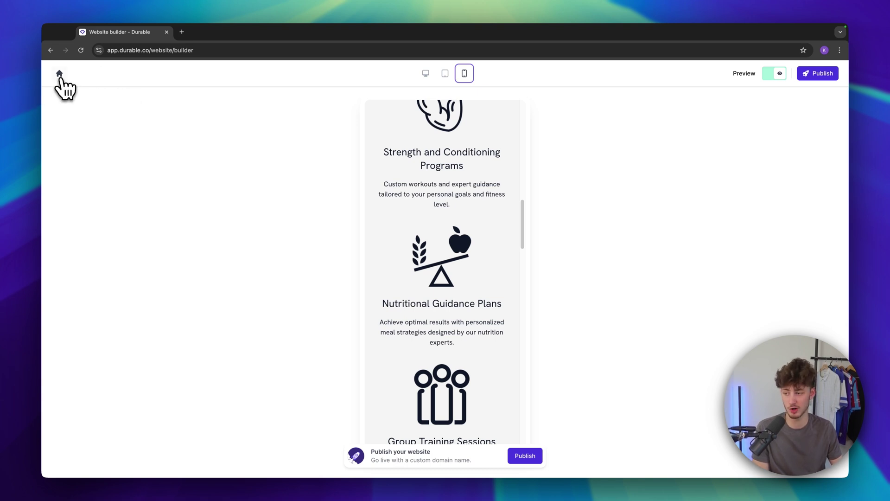
Leave the website builder for the dashboard and look through the Website, Marketing, CRM, Invoicing and Brand sections
{"action": "left_click", "coordinate": [59, 74]}
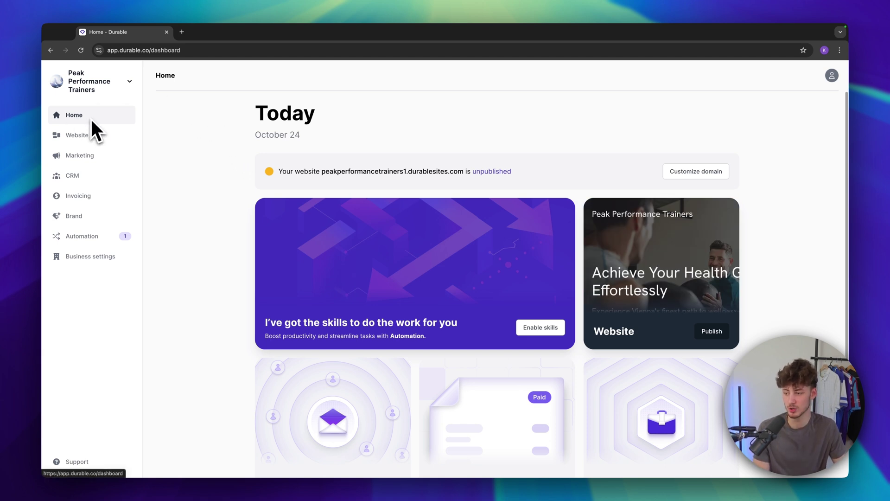
{"action": "left_click", "coordinate": [75, 135]}
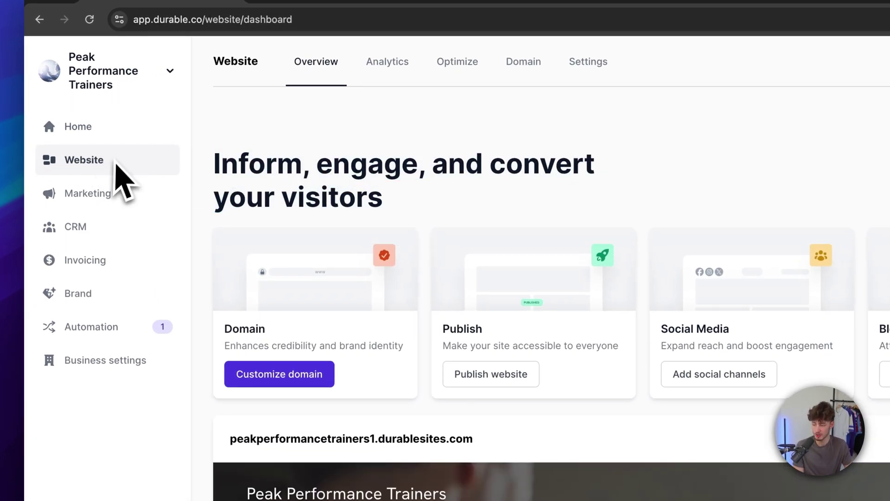
{"action": "left_click", "coordinate": [84, 194]}
{"action": "left_click", "coordinate": [83, 228]}
{"action": "left_click", "coordinate": [92, 261]}
{"action": "left_click", "coordinate": [104, 294]}
Create a new Instagram post in Marketing on the topic Strength Training Basics
{"action": "left_click", "coordinate": [108, 197]}
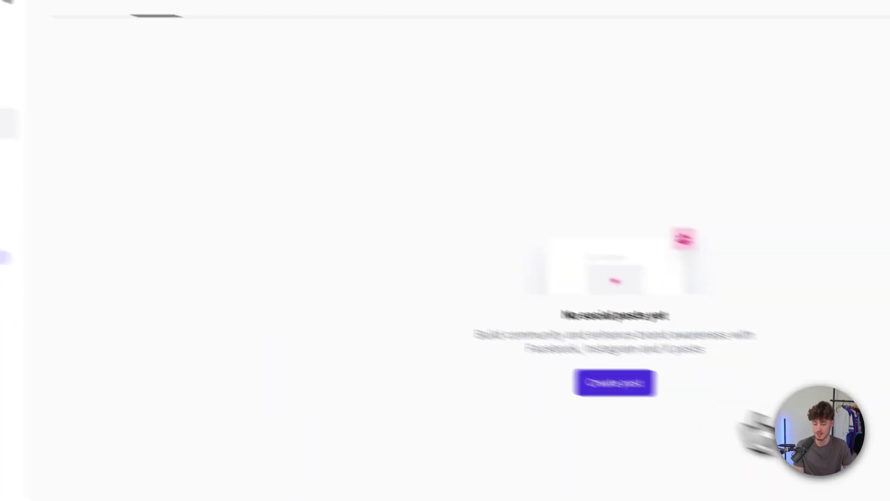
{"action": "left_click", "coordinate": [772, 452]}
{"action": "left_click_drag", "start_coordinate": [284, 118], "coordinate": [366, 119]}
{"action": "left_click", "coordinate": [454, 318]}
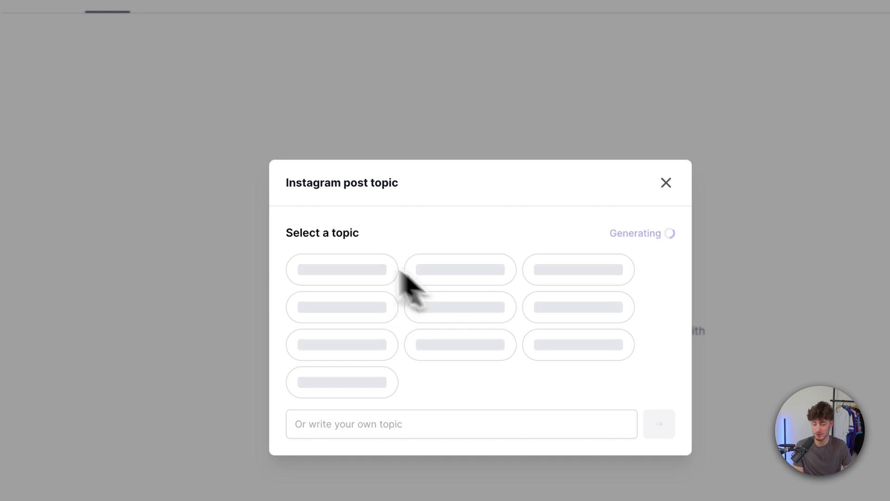
{"action": "left_click_drag", "start_coordinate": [286, 186], "coordinate": [507, 199]}
{"action": "left_click_drag", "start_coordinate": [421, 224], "coordinate": [515, 223]}
{"action": "left_click", "coordinate": [406, 253]}
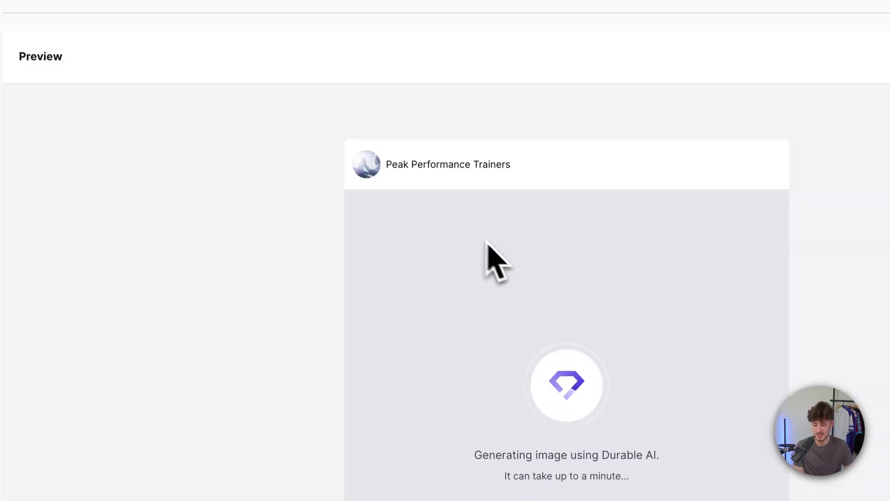
Review the generated Instagram post's image area and caption in the preview
{"action": "scroll", "coordinate": [533, 269], "scroll_direction": "down", "scroll_amount": 5}
{"action": "scroll", "coordinate": [577, 283], "scroll_direction": "down", "scroll_amount": 2}
{"action": "scroll", "coordinate": [577, 283], "scroll_direction": "up", "scroll_amount": 5}
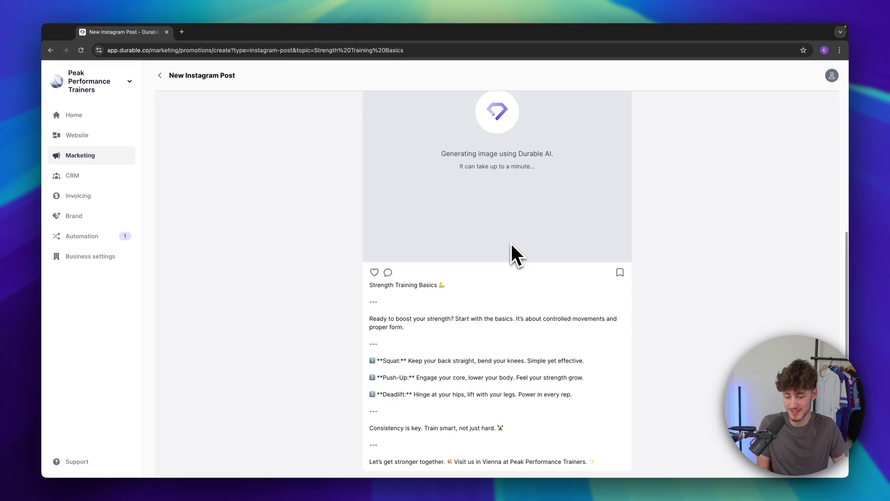
{"action": "scroll", "coordinate": [511, 242], "scroll_direction": "up", "scroll_amount": 1}
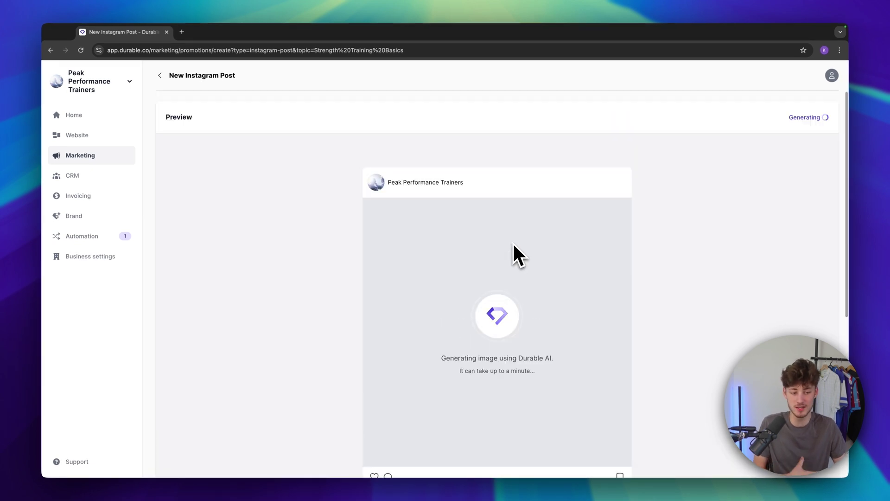
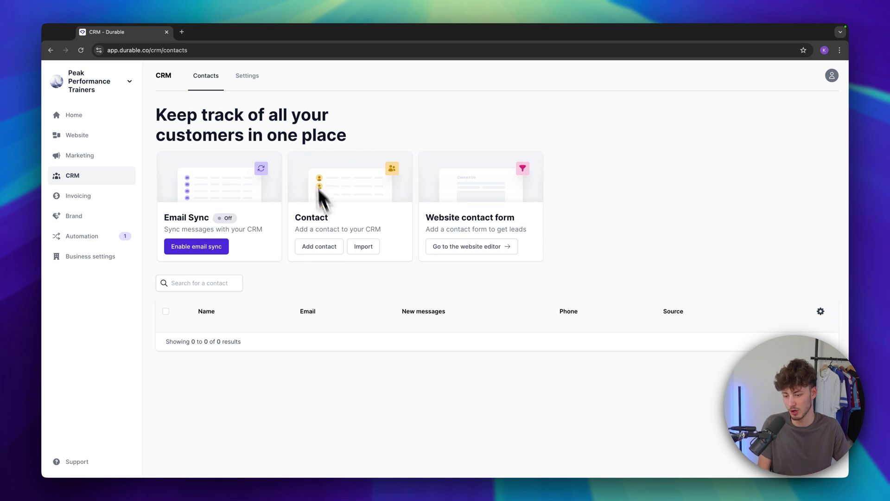
Open the CRM's contact import page and look over it
{"action": "left_click", "coordinate": [364, 247]}
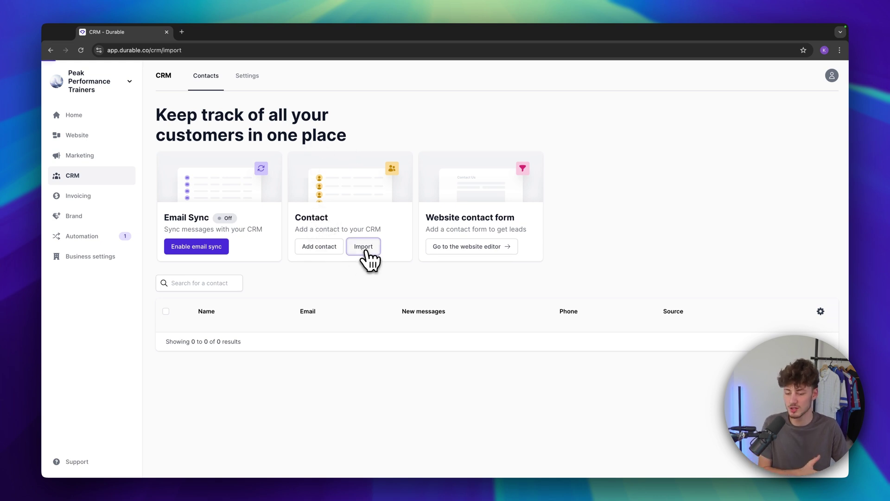
{"action": "left_click_drag", "start_coordinate": [69, 324], "coordinate": [462, 186]}
{"action": "left_click_drag", "start_coordinate": [496, 233], "coordinate": [159, 133]}
{"action": "left_click", "coordinate": [485, 174]}
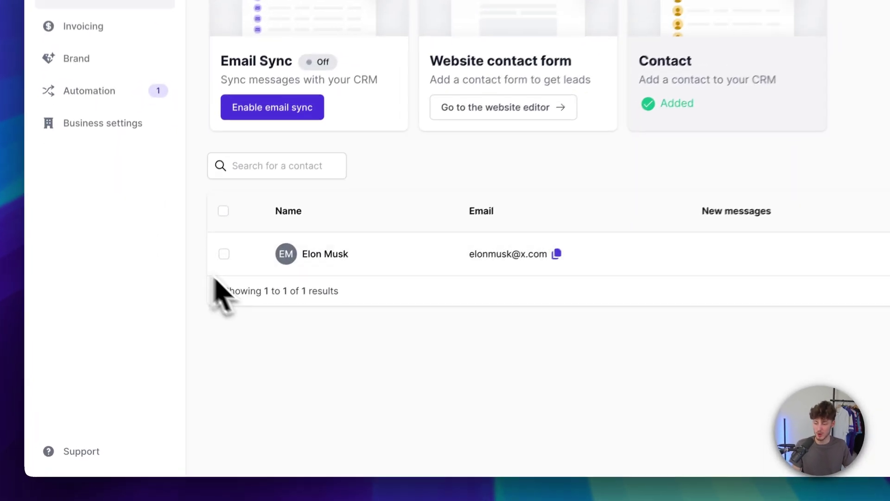
View the blank Add Contact form, close it, and look at the website contact form option in the CRM
{"action": "left_click", "coordinate": [224, 254]}
{"action": "left_click", "coordinate": [224, 253]}
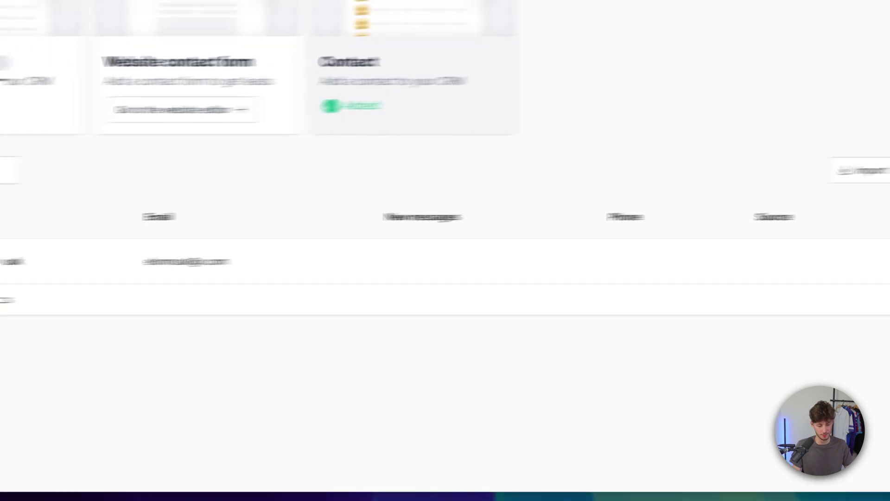
{"action": "left_click", "coordinate": [889, 157]}
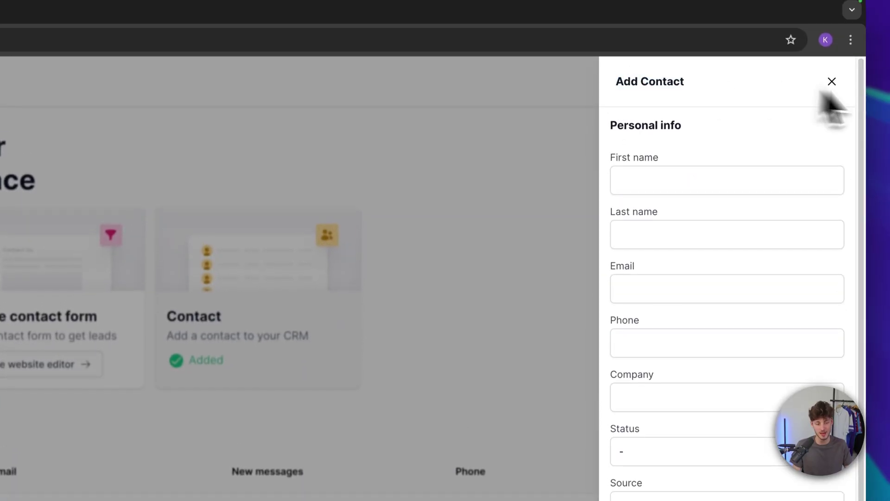
{"action": "left_click", "coordinate": [831, 79]}
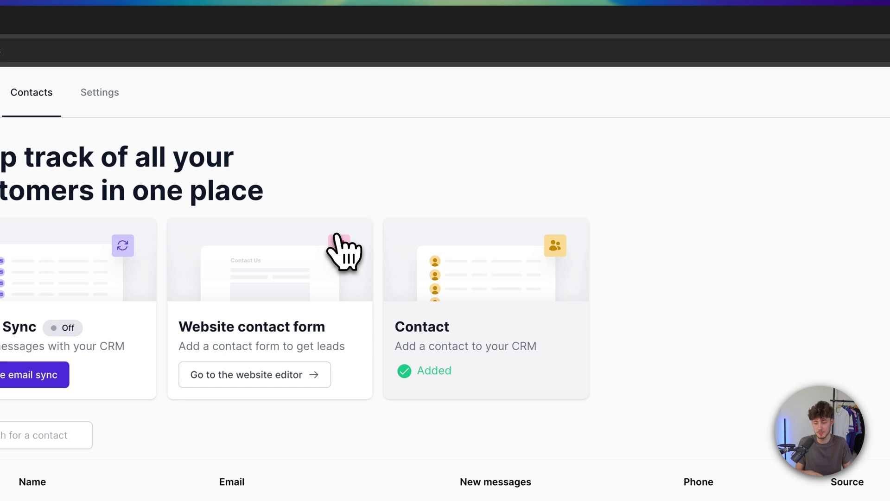
{"action": "left_click_drag", "start_coordinate": [180, 326], "coordinate": [333, 342]}
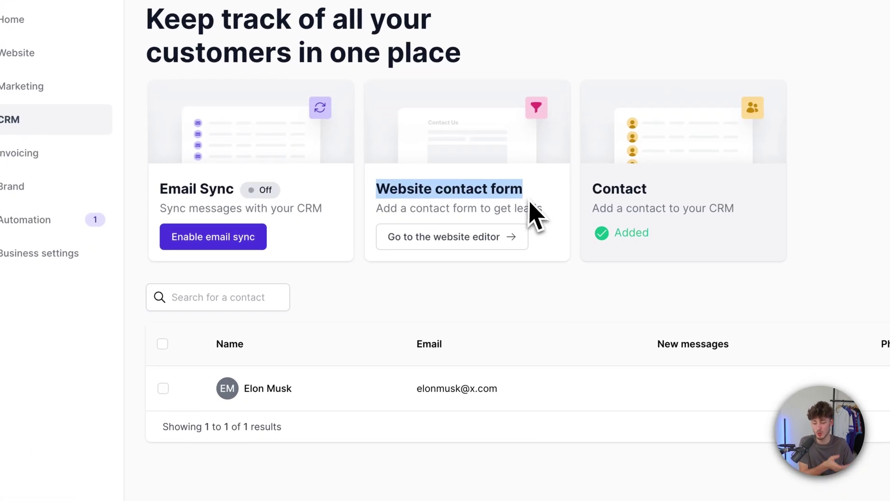
{"action": "left_click", "coordinate": [530, 202]}
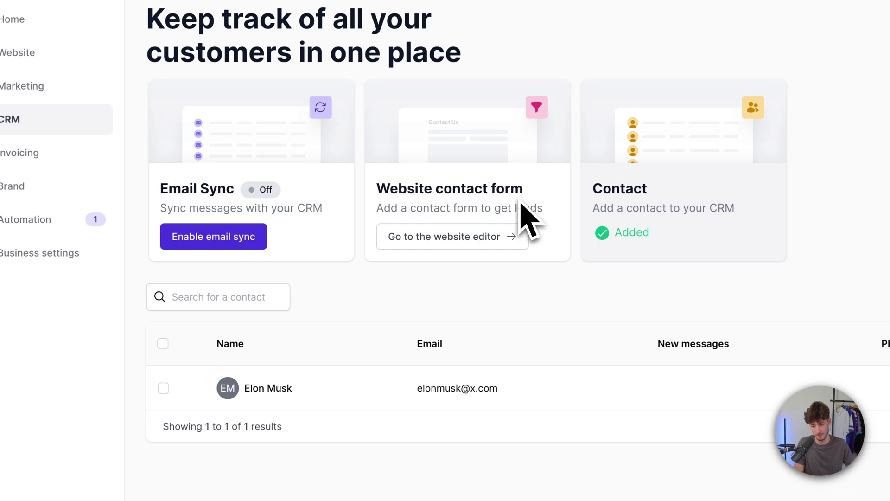
Open the CRM contact's record, look through its Overview, Notes and Invoices, and return to the contact list
{"action": "left_click", "coordinate": [274, 389]}
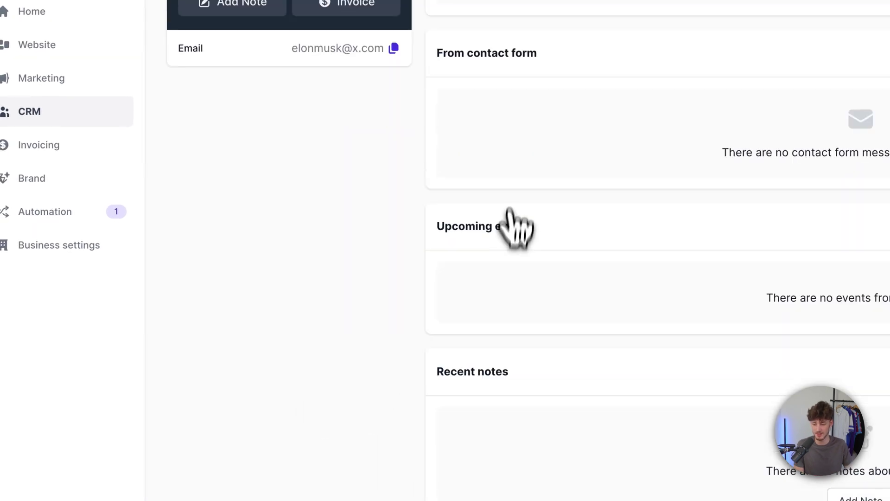
{"action": "scroll", "coordinate": [517, 227], "scroll_direction": "up", "scroll_amount": 5}
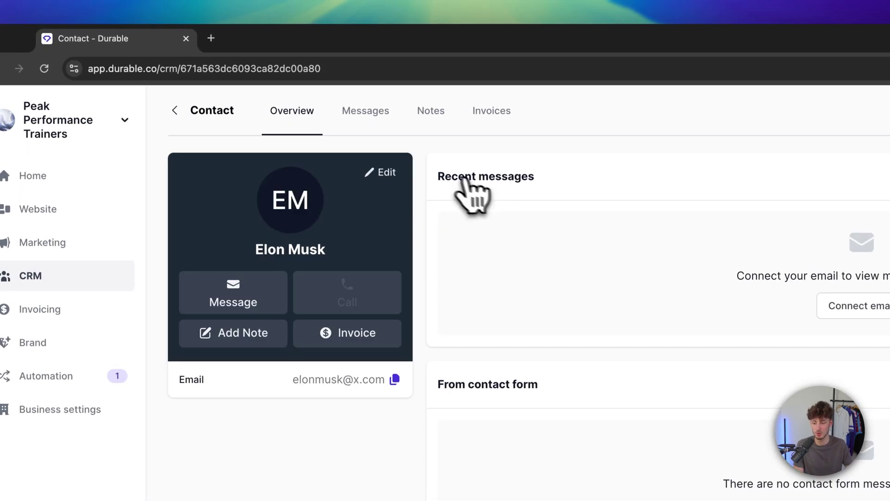
{"action": "left_click", "coordinate": [464, 179]}
{"action": "left_click", "coordinate": [431, 112]}
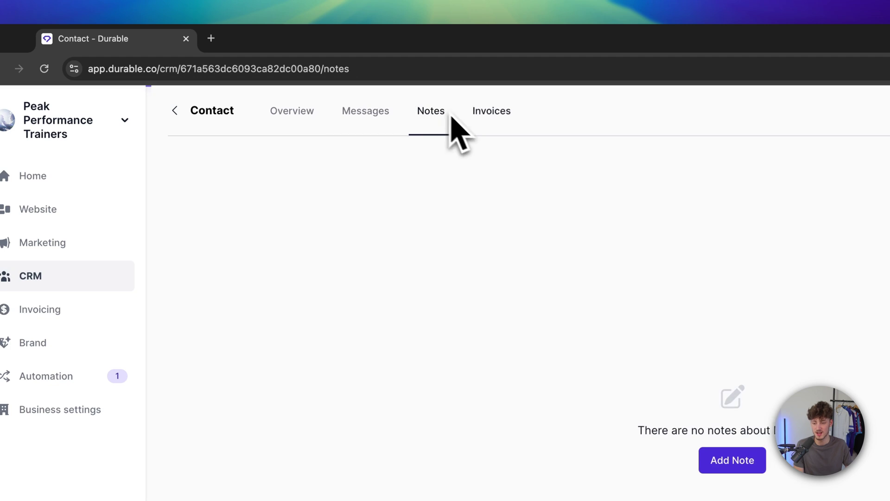
{"action": "left_click", "coordinate": [491, 113]}
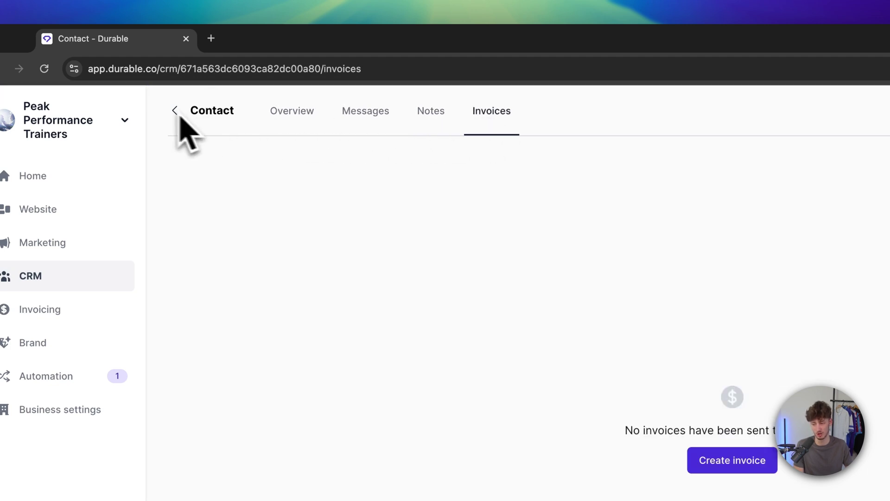
{"action": "double_click", "coordinate": [491, 114]}
{"action": "left_click", "coordinate": [590, 218]}
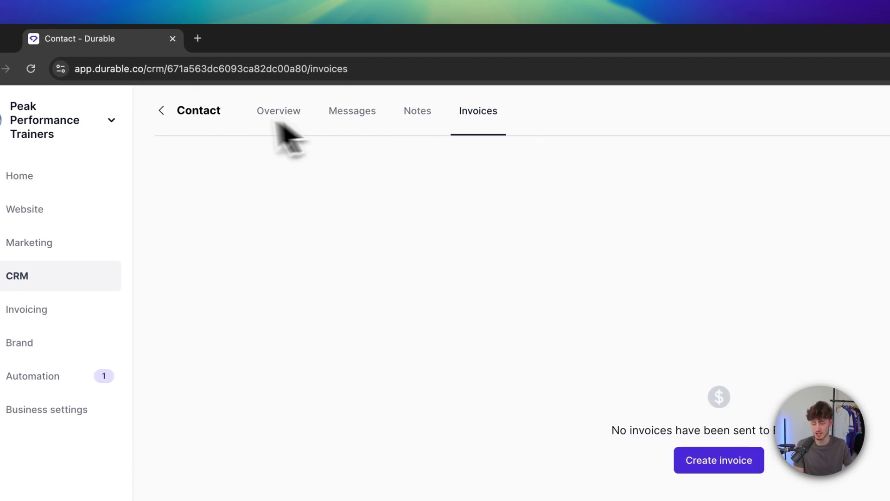
{"action": "left_click", "coordinate": [161, 111]}
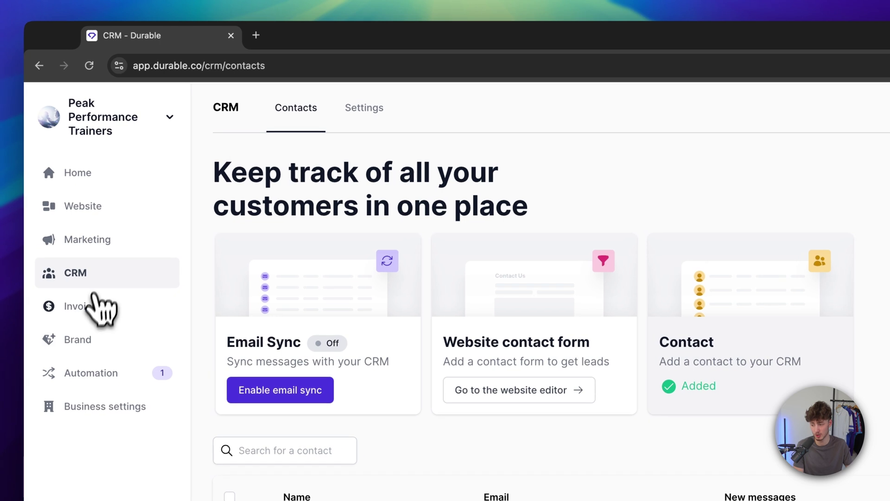
Start a new invoice with the CRM contact as recipient and check the invoice item selection
{"action": "left_click", "coordinate": [94, 300]}
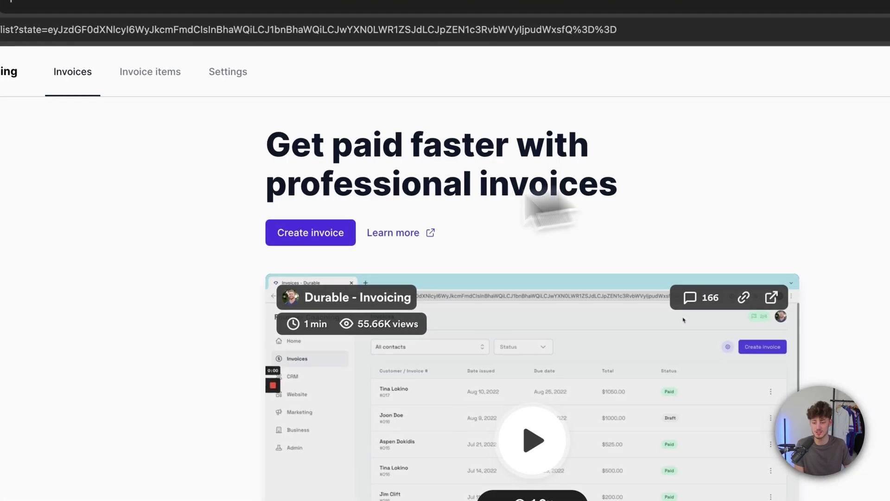
{"action": "left_click", "coordinate": [310, 233]}
{"action": "left_click", "coordinate": [265, 199]}
{"action": "left_click", "coordinate": [243, 233]}
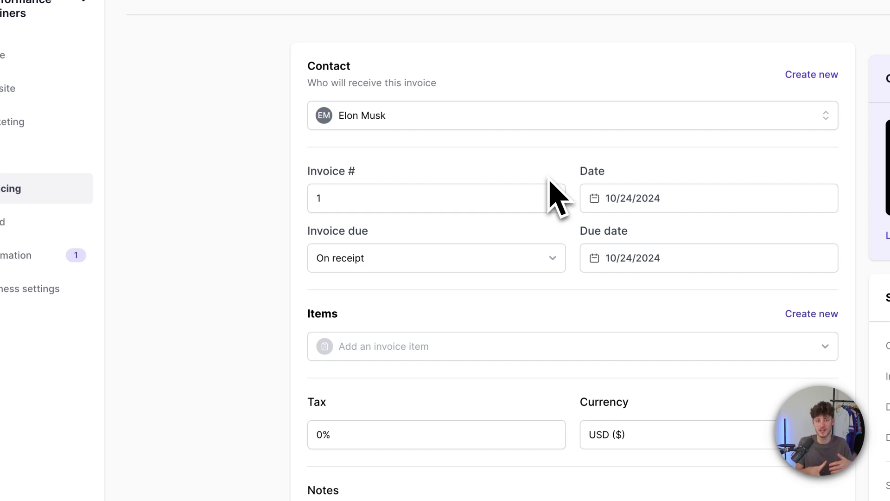
{"action": "left_click", "coordinate": [436, 352]}
{"action": "left_click", "coordinate": [431, 348]}
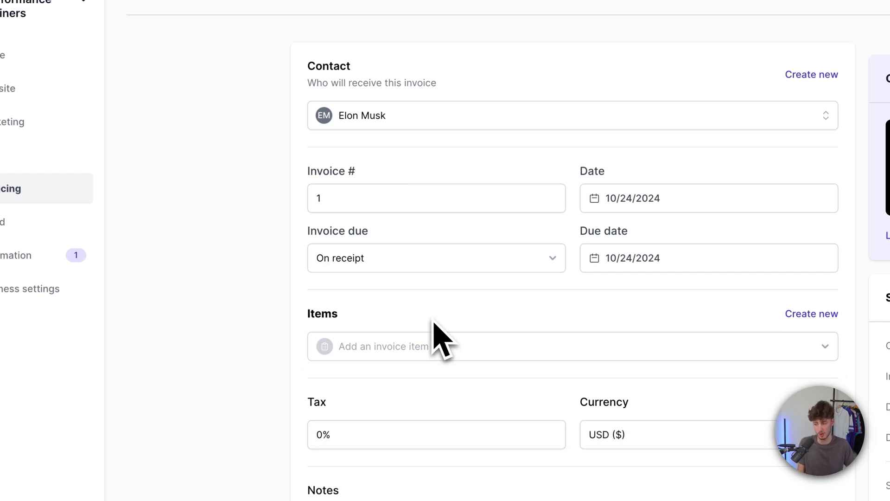
Look at the Brand section's brand kit page and the Automation feed
{"action": "left_click", "coordinate": [3, 221]}
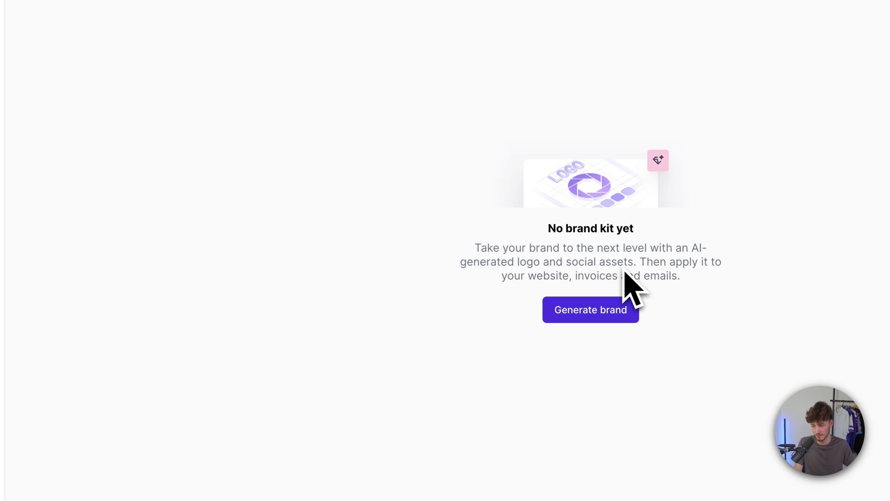
{"action": "left_click", "coordinate": [114, 234]}
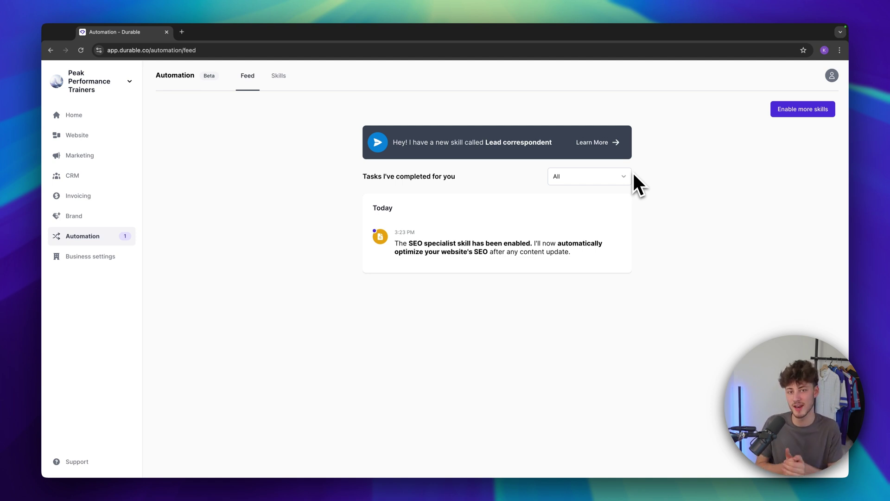
Return to the dashboard's Home page and check the website's domain and publication status
{"action": "left_click", "coordinate": [105, 120]}
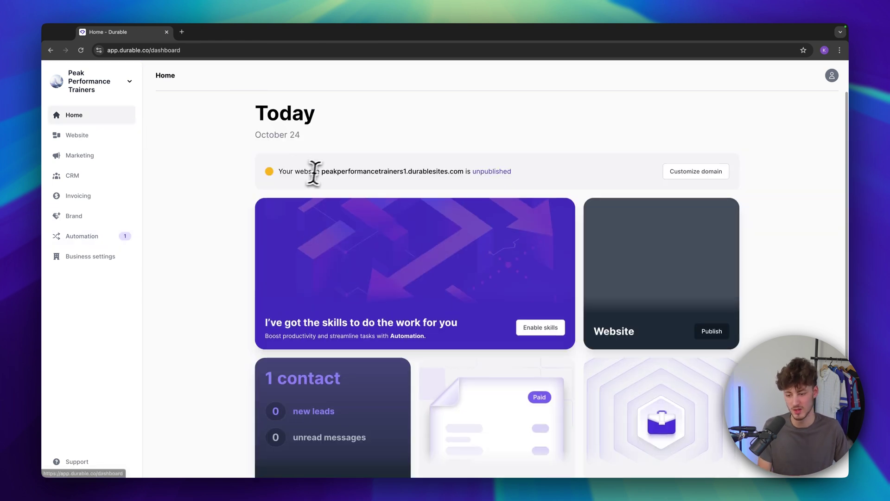
{"action": "left_click_drag", "start_coordinate": [278, 171], "coordinate": [461, 188]}
{"action": "left_click", "coordinate": [537, 175]}
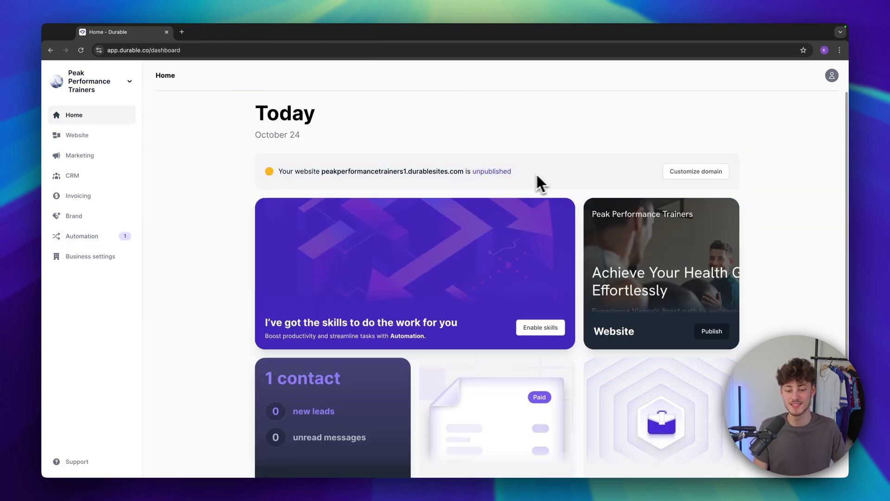
{"action": "left_click", "coordinate": [513, 180]}
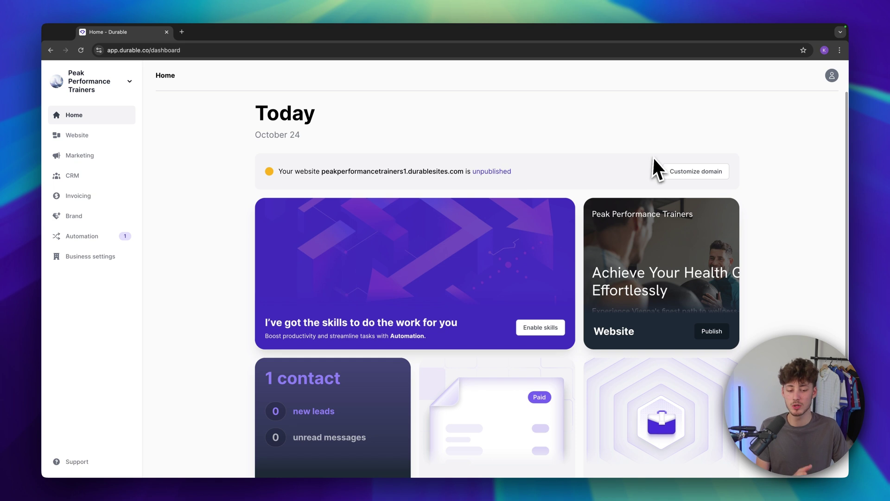
Look through the suggested custom domains, view the registration details for peakshowtutors.com, and leave without getting the domain
{"action": "left_click", "coordinate": [689, 177]}
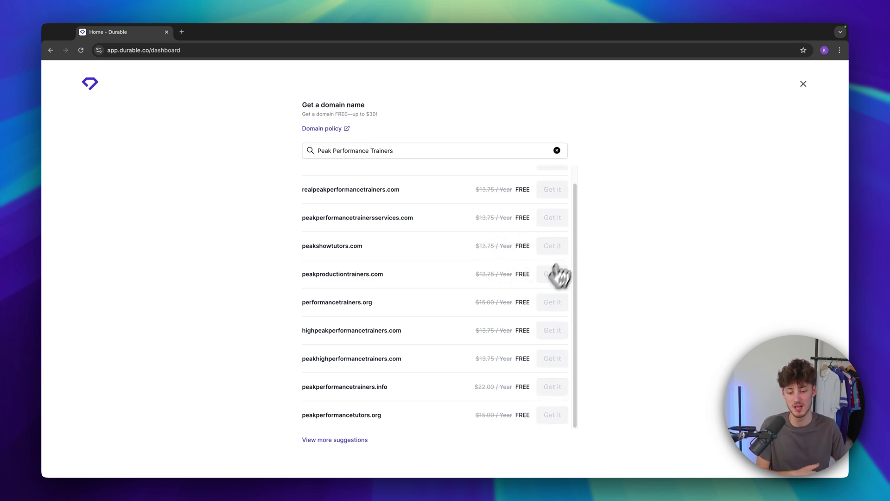
{"action": "left_click", "coordinate": [554, 248]}
{"action": "left_click_drag", "start_coordinate": [287, 106], "coordinate": [412, 122]}
{"action": "left_click", "coordinate": [426, 120]}
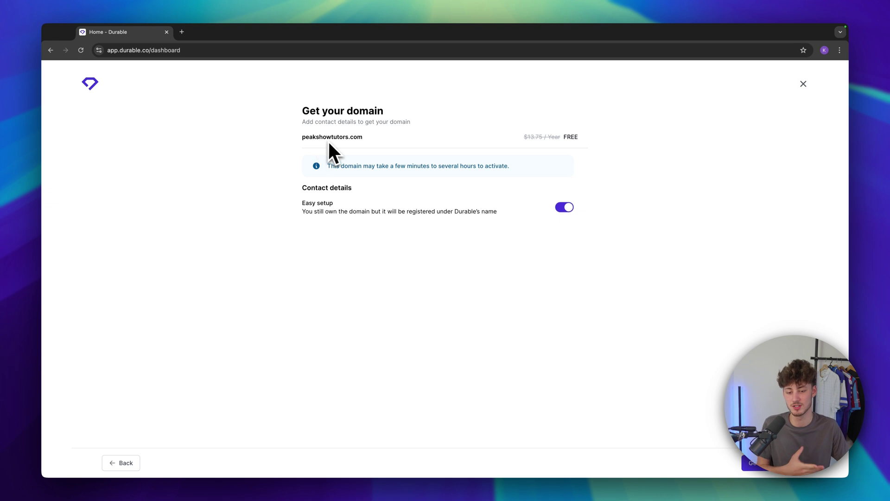
{"action": "left_click", "coordinate": [804, 84]}
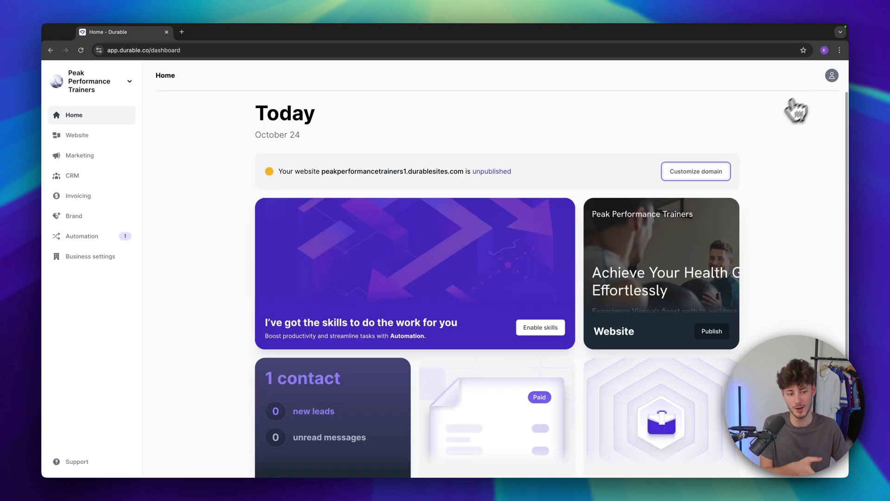
Look over the Home page's feature cards and the Website section's overview
{"action": "scroll", "coordinate": [637, 149], "scroll_direction": "down", "scroll_amount": 3}
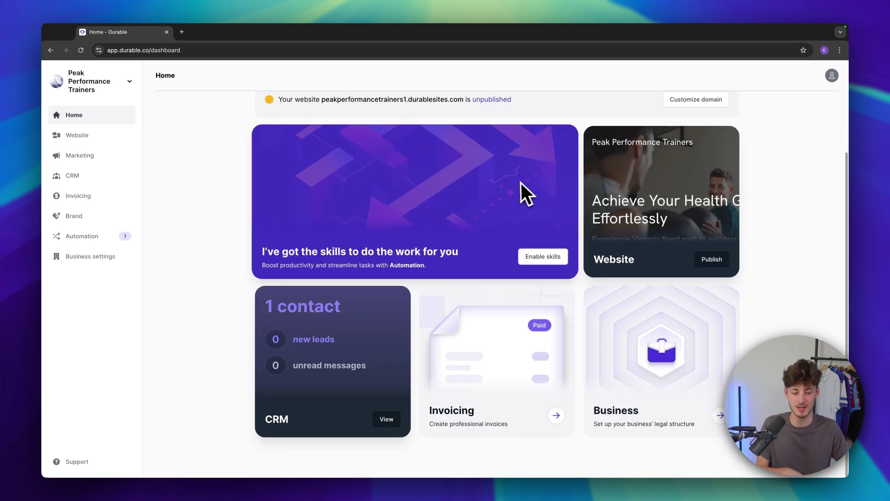
{"action": "left_click", "coordinate": [657, 204]}
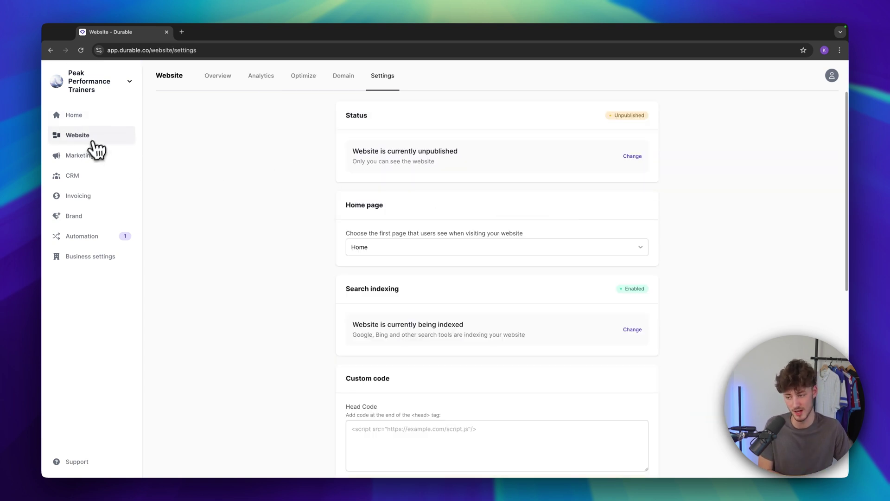
{"action": "left_click", "coordinate": [92, 143]}
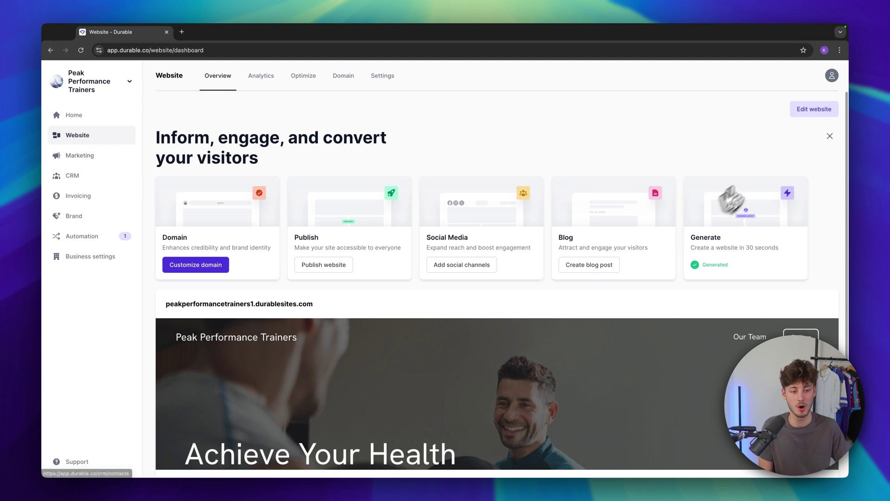
Set the website's status to Published in the website settings and save the change
{"action": "left_click", "coordinate": [391, 81]}
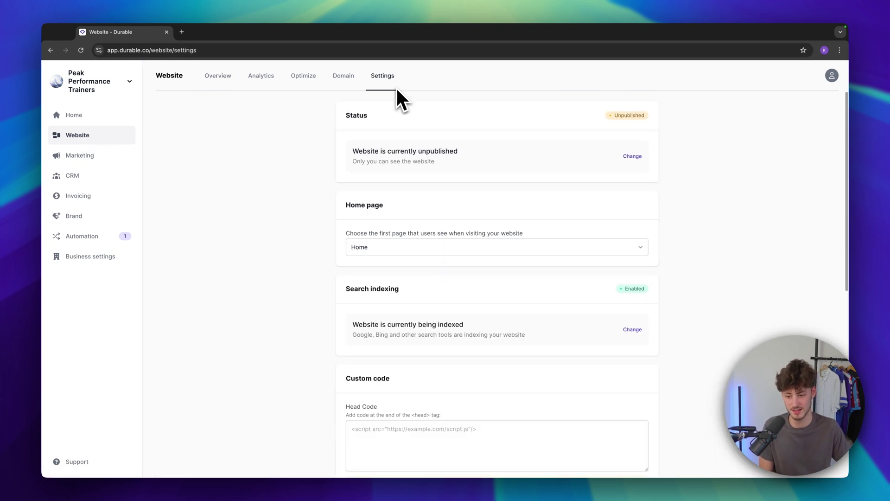
{"action": "scroll", "coordinate": [365, 179], "scroll_direction": "down", "scroll_amount": 2}
{"action": "scroll", "coordinate": [449, 178], "scroll_direction": "up", "scroll_amount": 2}
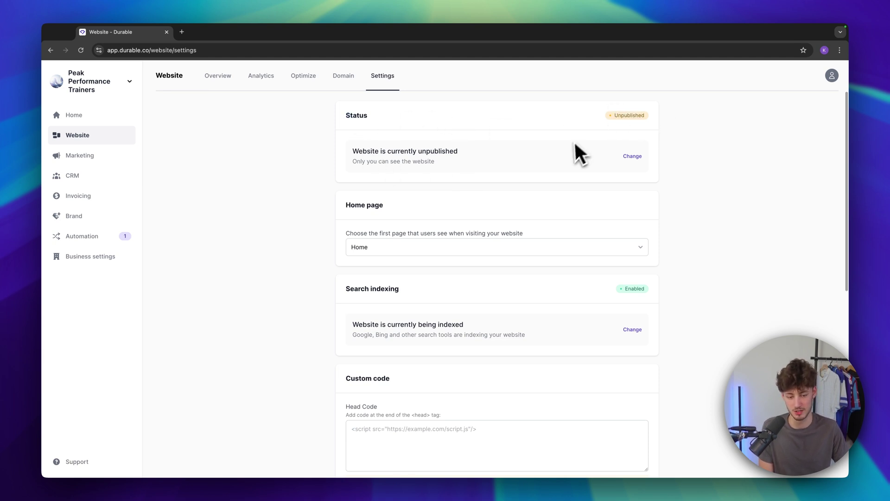
{"action": "left_click", "coordinate": [633, 156]}
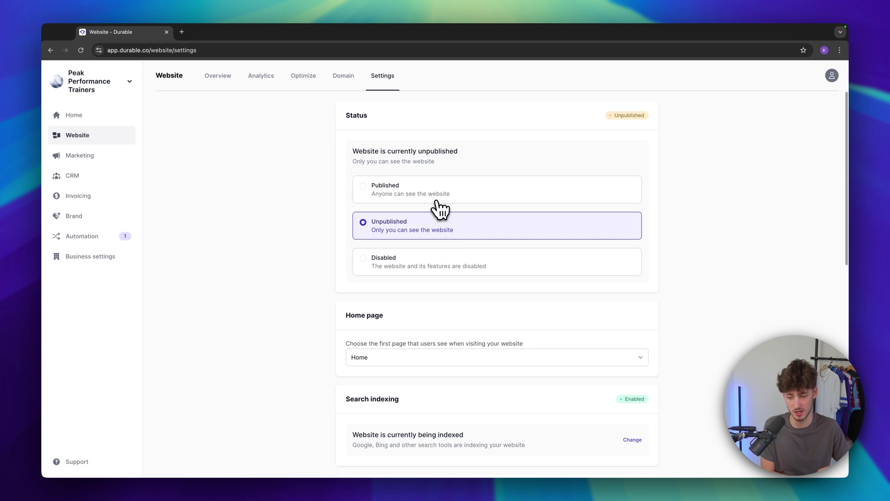
{"action": "left_click", "coordinate": [466, 194]}
{"action": "left_click", "coordinate": [828, 464]}
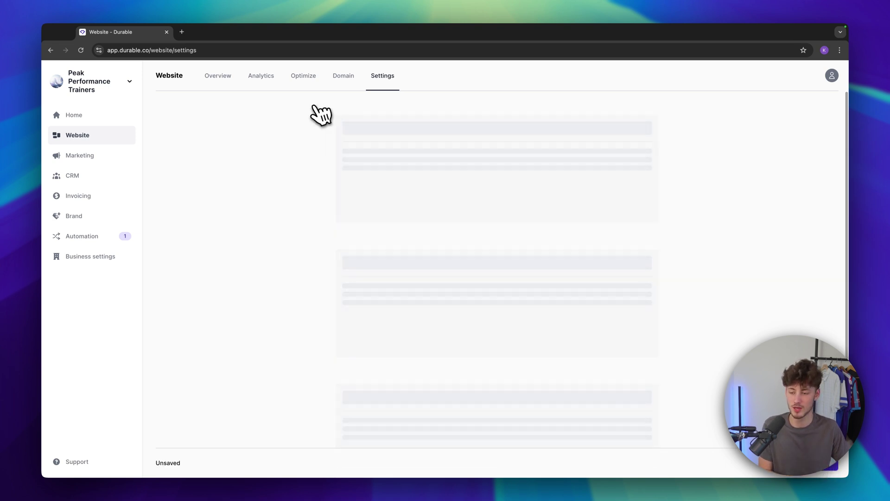
Look through the website's analytics, including daily visits, most viewed pages, visitor figures and keyword ranking
{"action": "left_click", "coordinate": [263, 83]}
{"action": "left_click", "coordinate": [366, 83]}
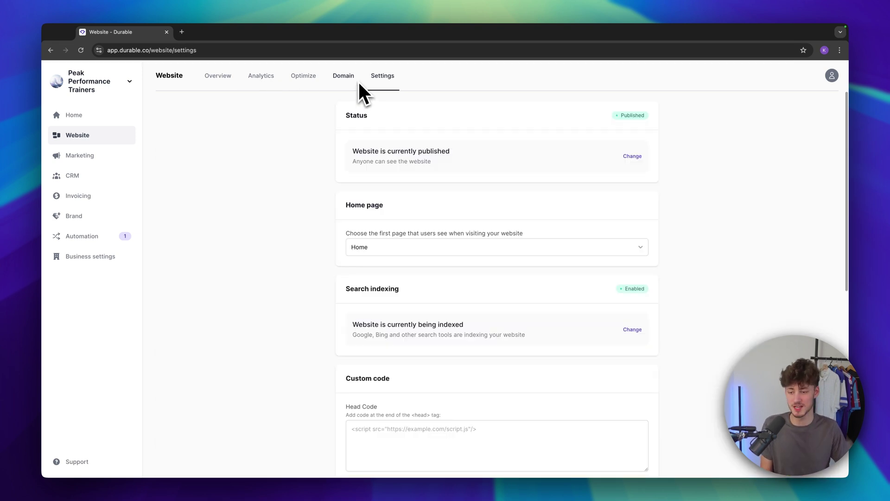
{"action": "left_click", "coordinate": [270, 84]}
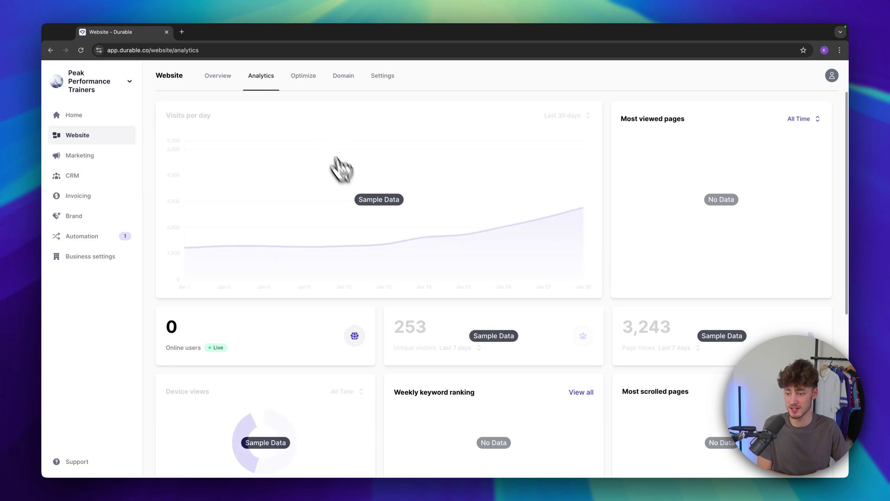
{"action": "scroll", "coordinate": [575, 134], "scroll_direction": "down", "scroll_amount": 2}
{"action": "scroll", "coordinate": [596, 129], "scroll_direction": "down", "scroll_amount": 2}
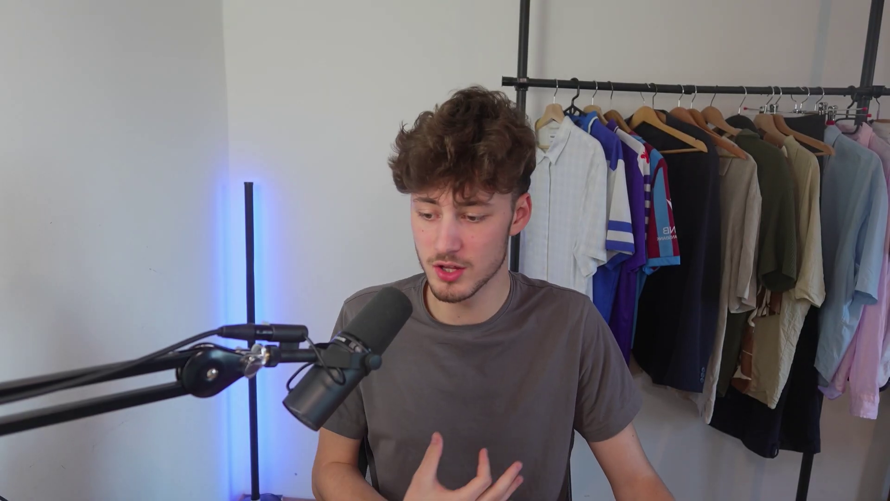